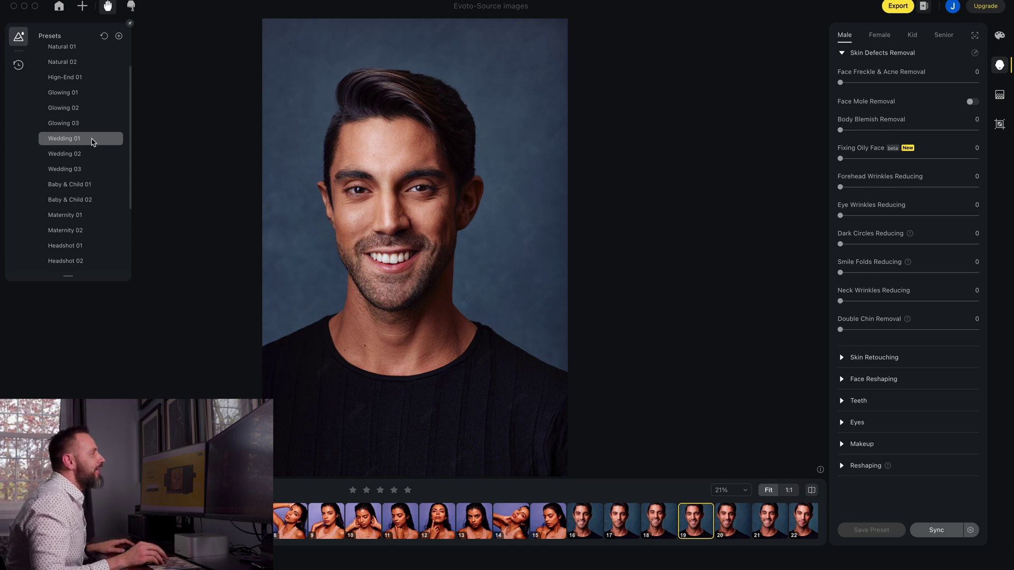
# - Apply the Natural 02 preset to the man's portrait and inspect his face at 50% zoom
pyautogui.scroll(2, 92, 142)
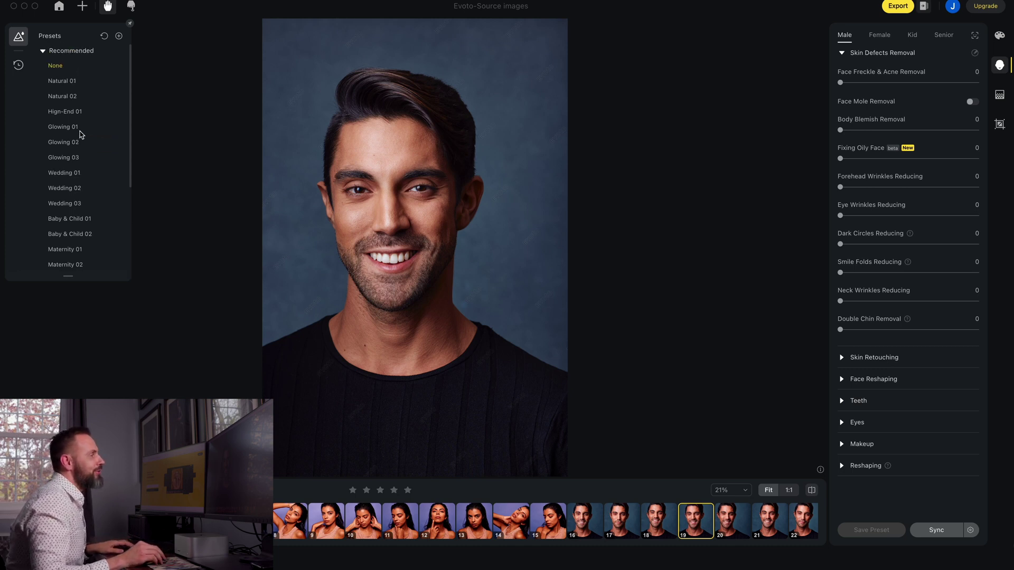
pyautogui.click(79, 96)
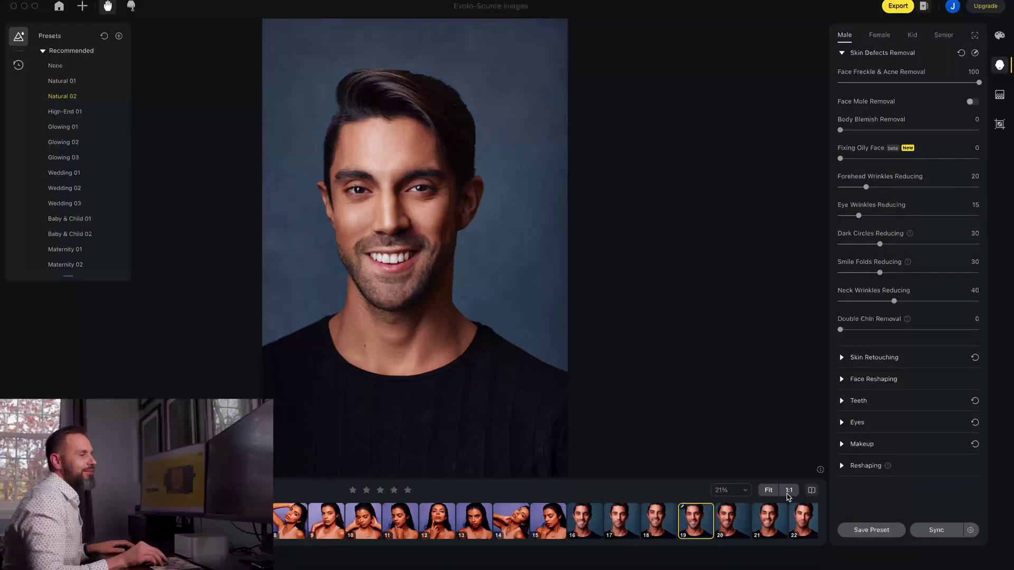
pyautogui.click(731, 493)
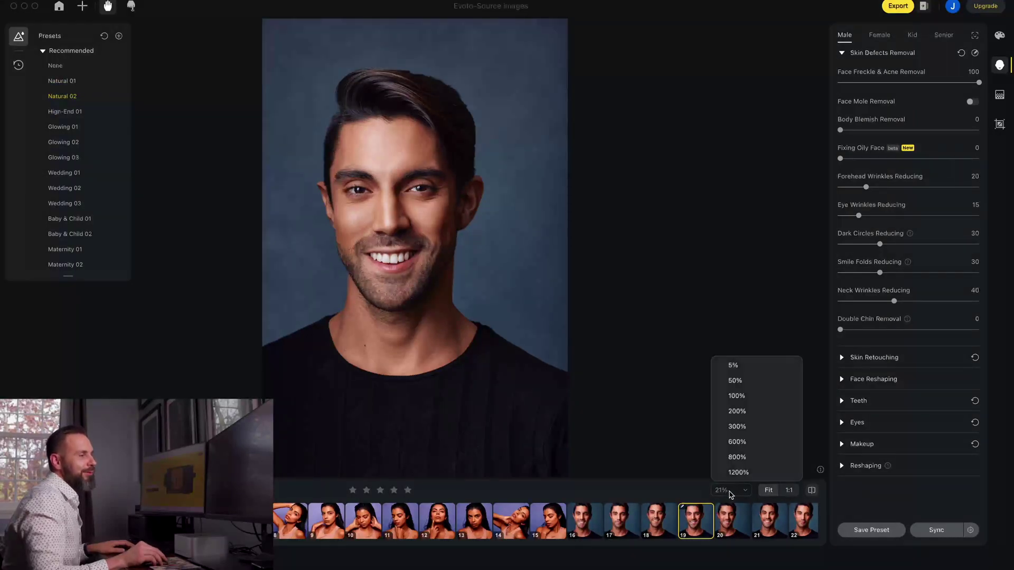
pyautogui.click(736, 380)
pyautogui.moveTo(384, 261); pyautogui.dragTo(500, 444)
pyautogui.click(501, 443)
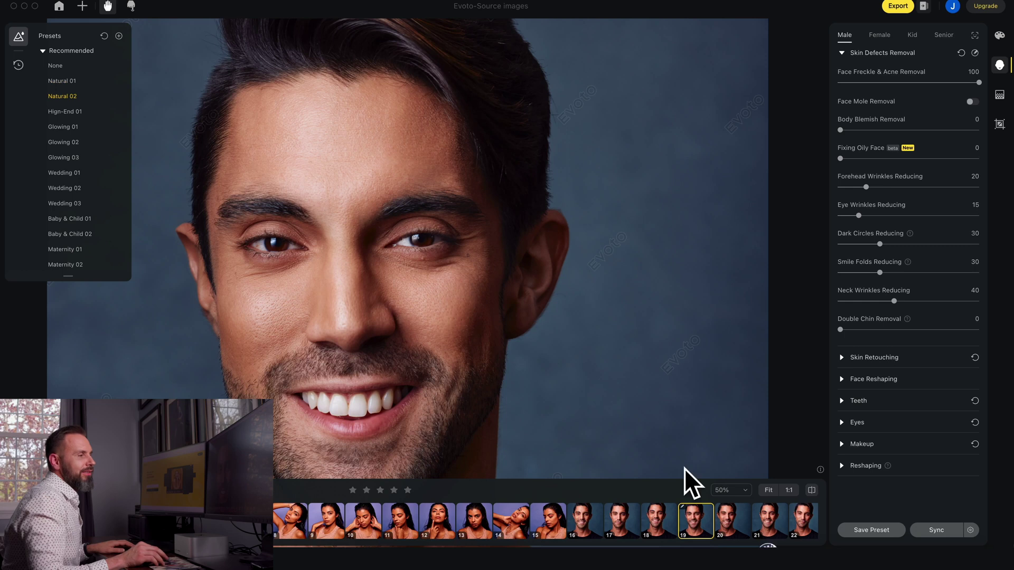
# - Compare the preset-retouched portrait with the original and reset the preset
pyautogui.click(813, 491)
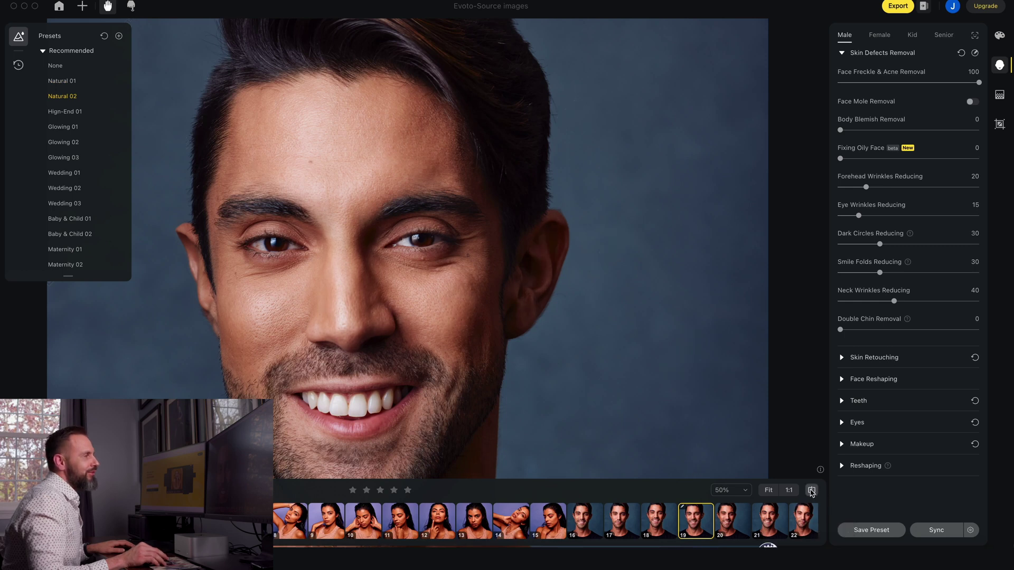
pyautogui.click(812, 491)
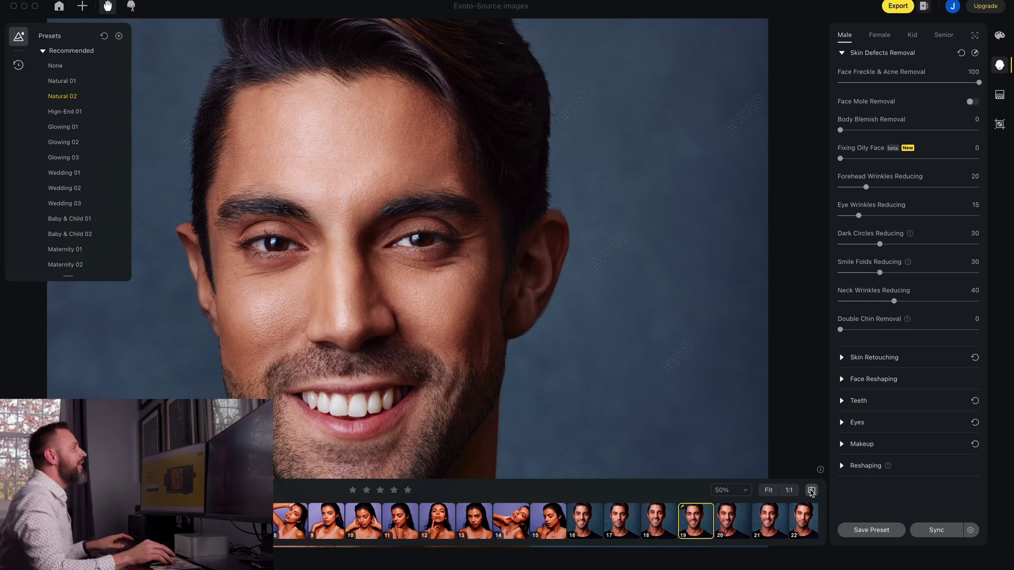
pyautogui.click(104, 37)
pyautogui.scroll(-1, 79, 158)
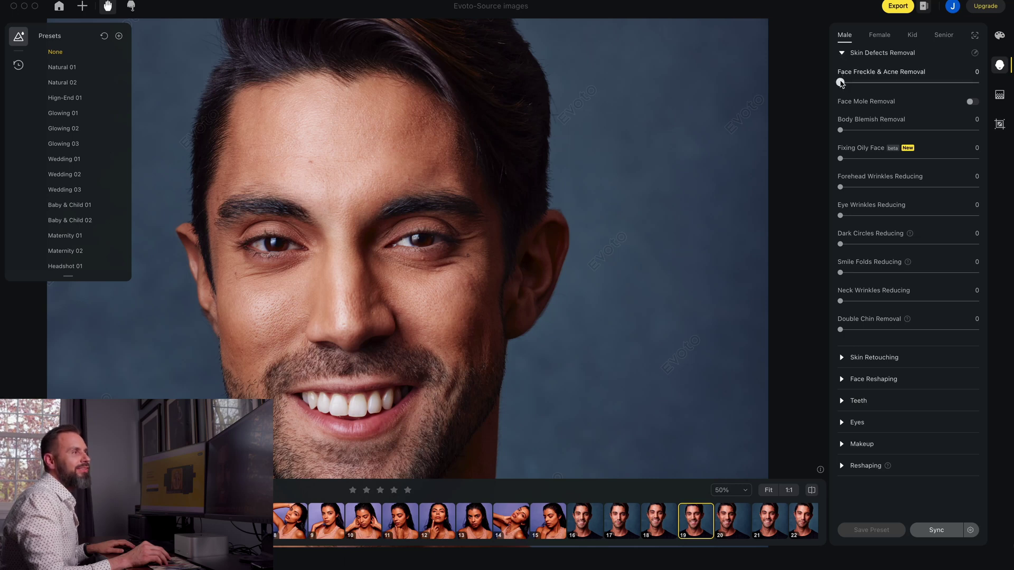
# - Set Face Freckle & Acne Removal to 100 and toggle Face Mole Removal on and off again
pyautogui.moveTo(840, 82); pyautogui.dragTo(1010, 84)
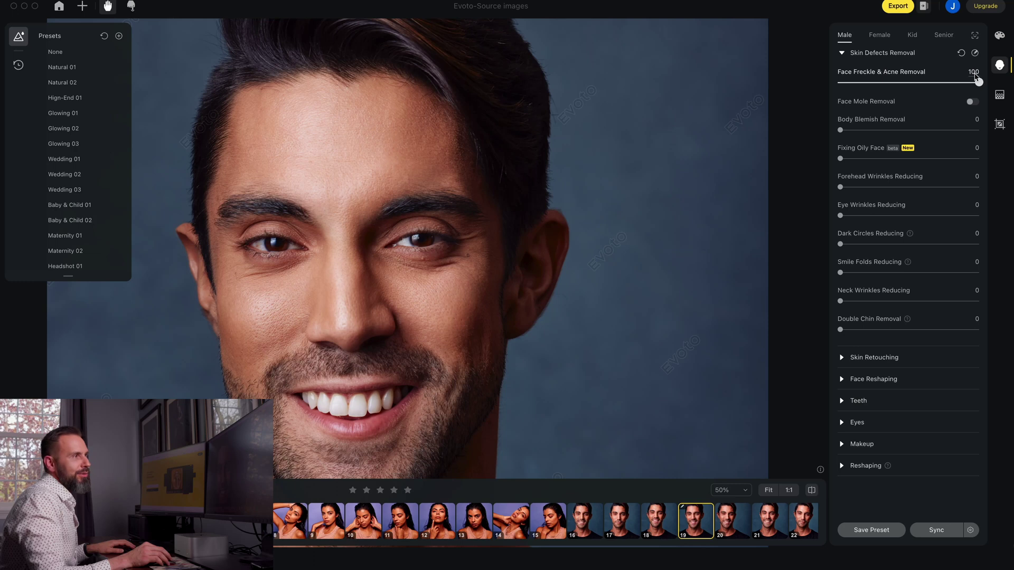
pyautogui.click(973, 103)
pyautogui.click(973, 103)
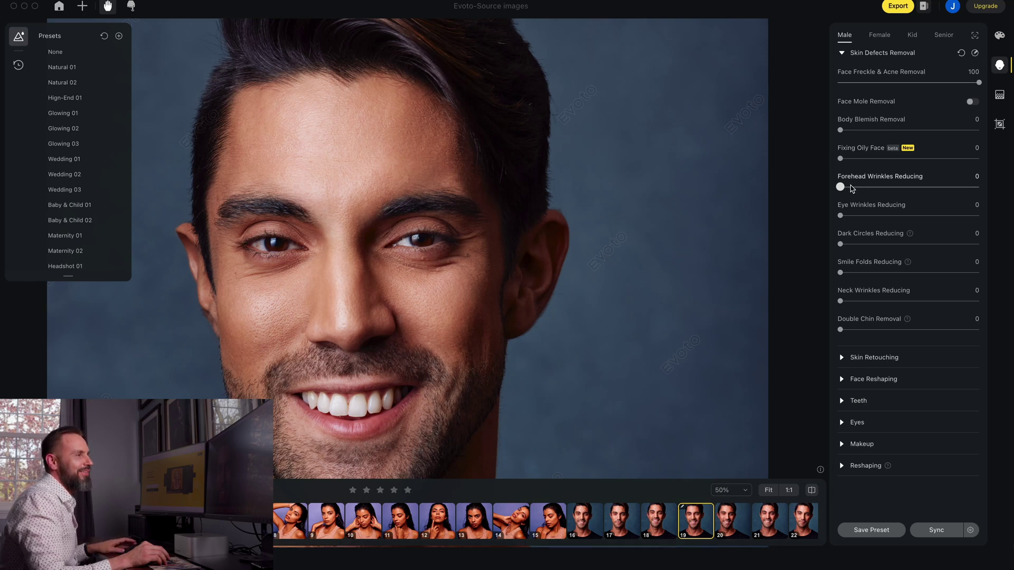
# - Set Eye Wrinkles Reducing to 71 and Dark Circles Reducing to 60
pyautogui.moveTo(840, 216); pyautogui.dragTo(943, 218)
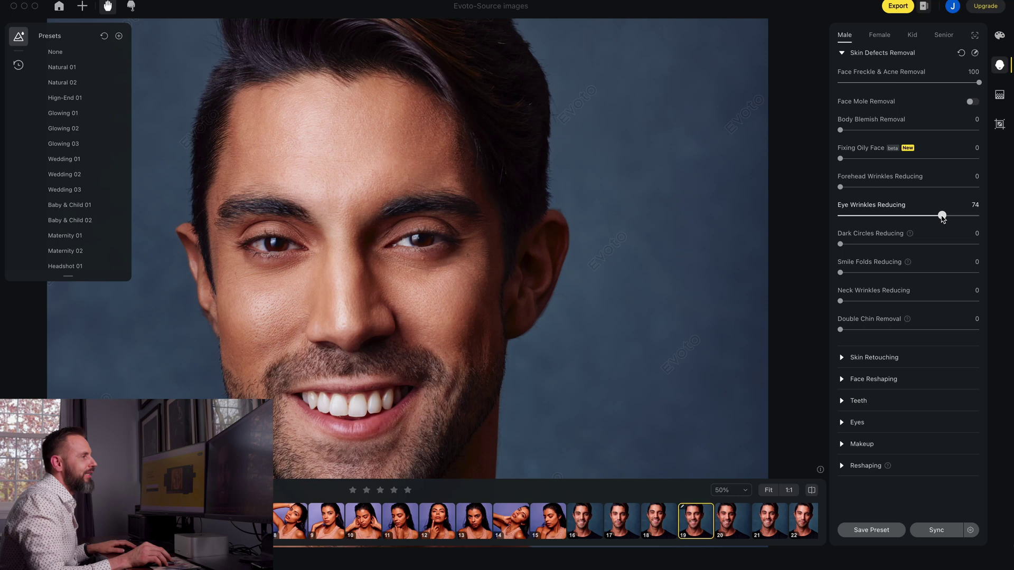
pyautogui.moveTo(936, 218); pyautogui.dragTo(932, 218)
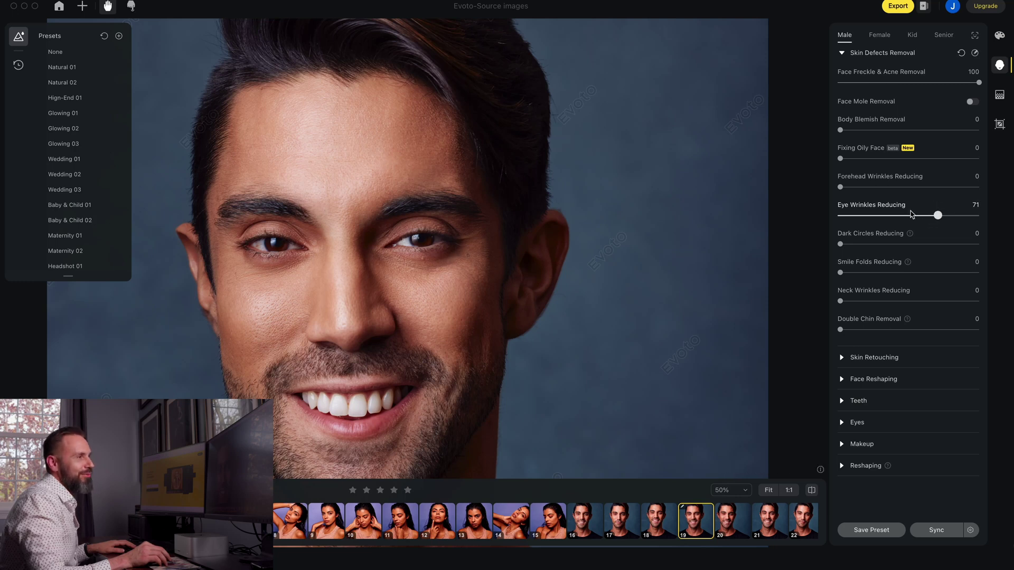
pyautogui.moveTo(846, 245); pyautogui.dragTo(881, 243)
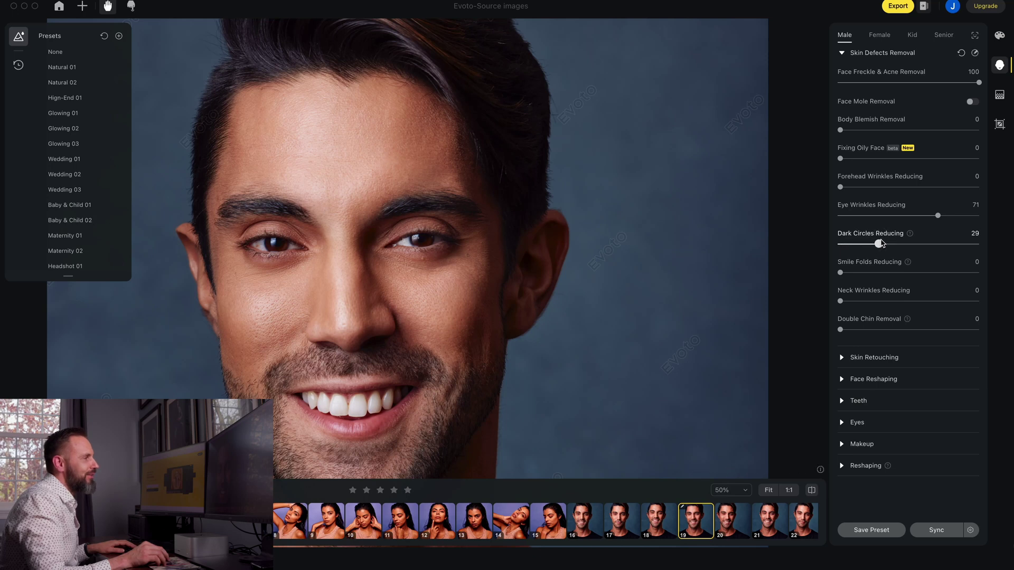
pyautogui.click(923, 245)
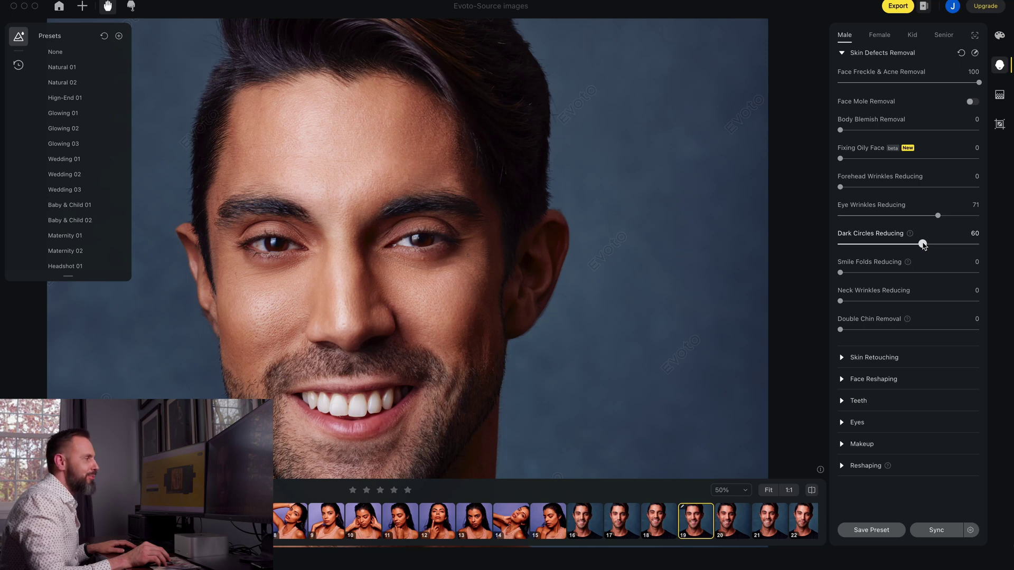
# - Set Neck Wrinkles Reducing to 75 while checking the man's neck
pyautogui.moveTo(273, 393); pyautogui.dragTo(271, 350)
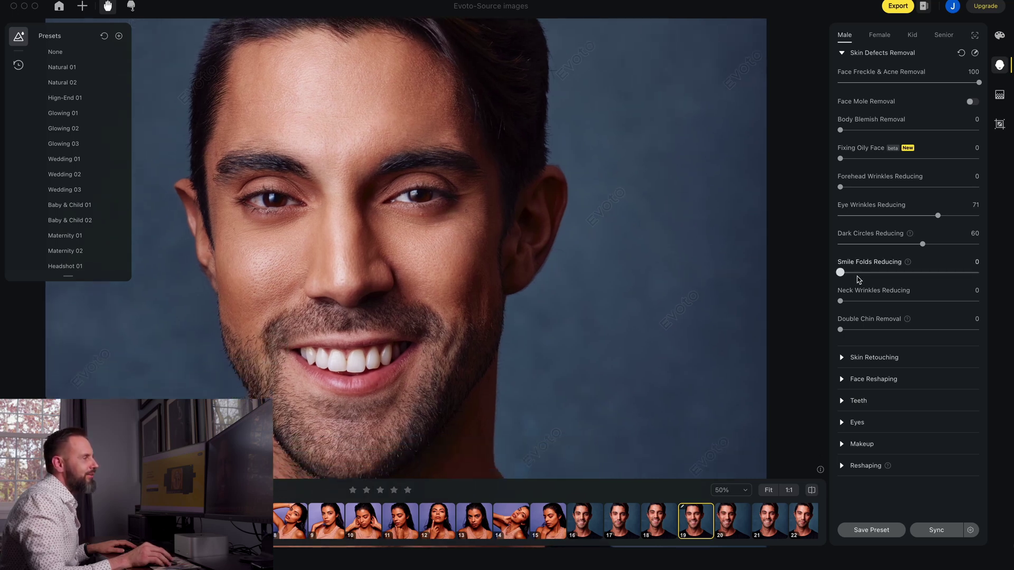
pyautogui.moveTo(422, 354); pyautogui.dragTo(415, 185)
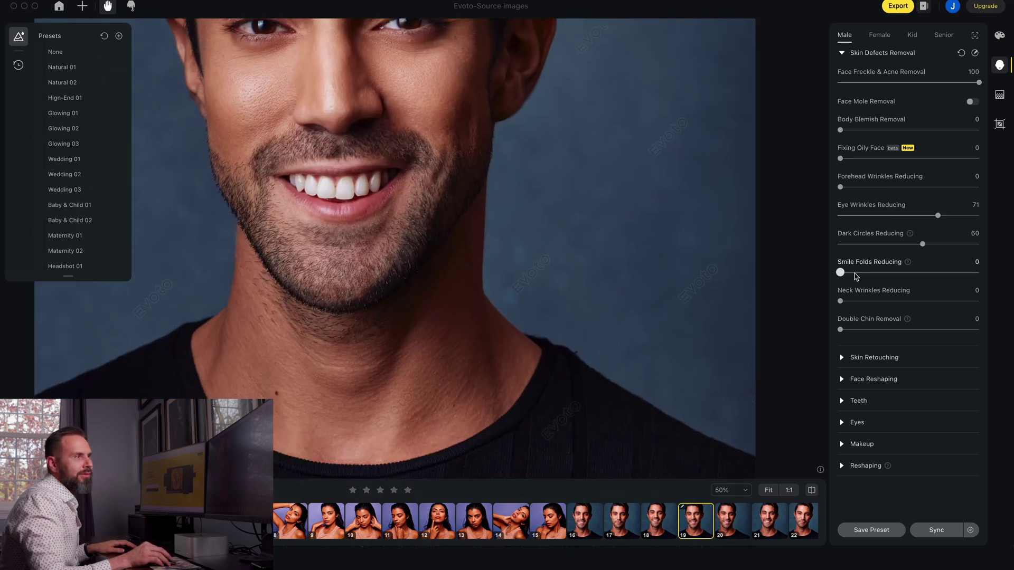
pyautogui.click(854, 303)
pyautogui.moveTo(854, 302); pyautogui.dragTo(926, 301)
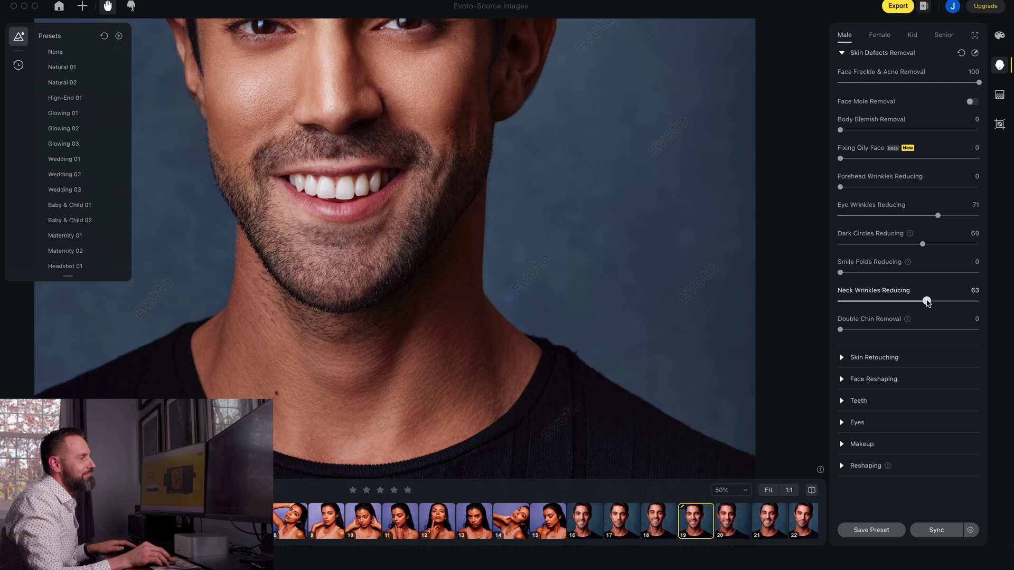
pyautogui.click(944, 302)
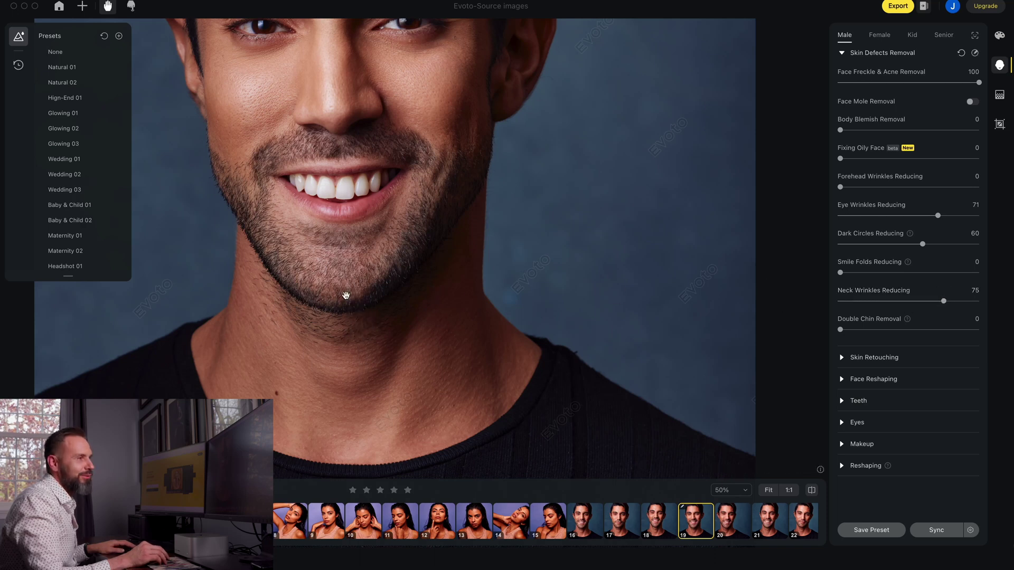
# - Set Magic Face Skin (Dodge & Burn) in the skin retouching settings to 66, resetting it once to compare the face without it
pyautogui.moveTo(344, 301); pyautogui.dragTo(335, 355)
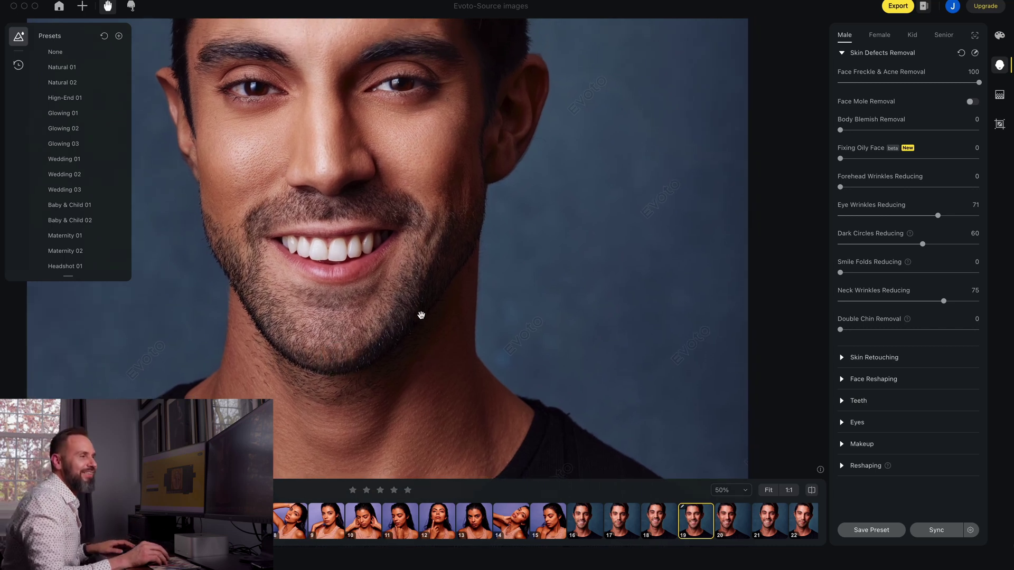
pyautogui.moveTo(498, 298)
pyautogui.mouseDown()
pyautogui.moveTo(527, 319)
pyautogui.moveTo(522, 367)
pyautogui.mouseUp()
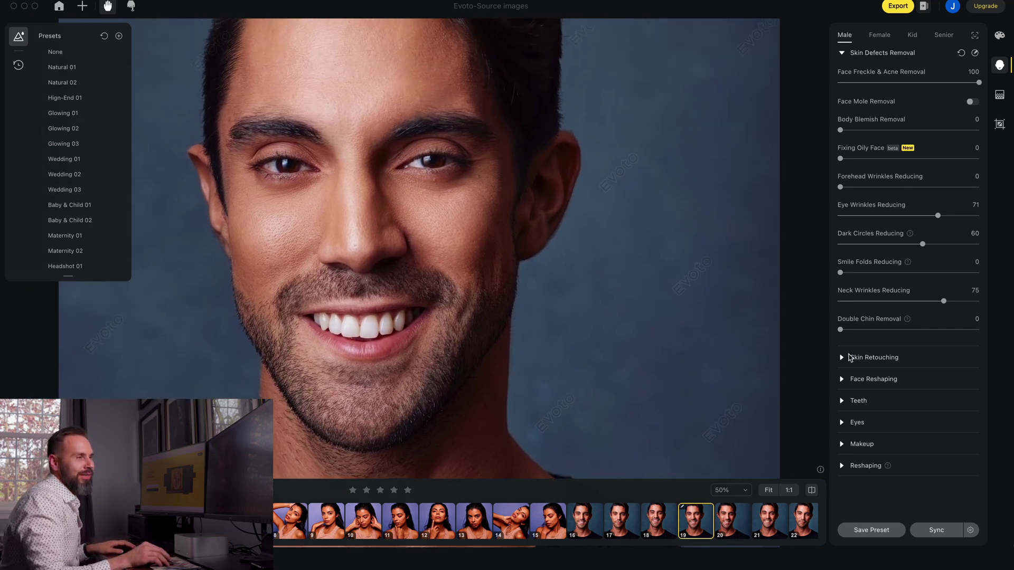
pyautogui.click(842, 358)
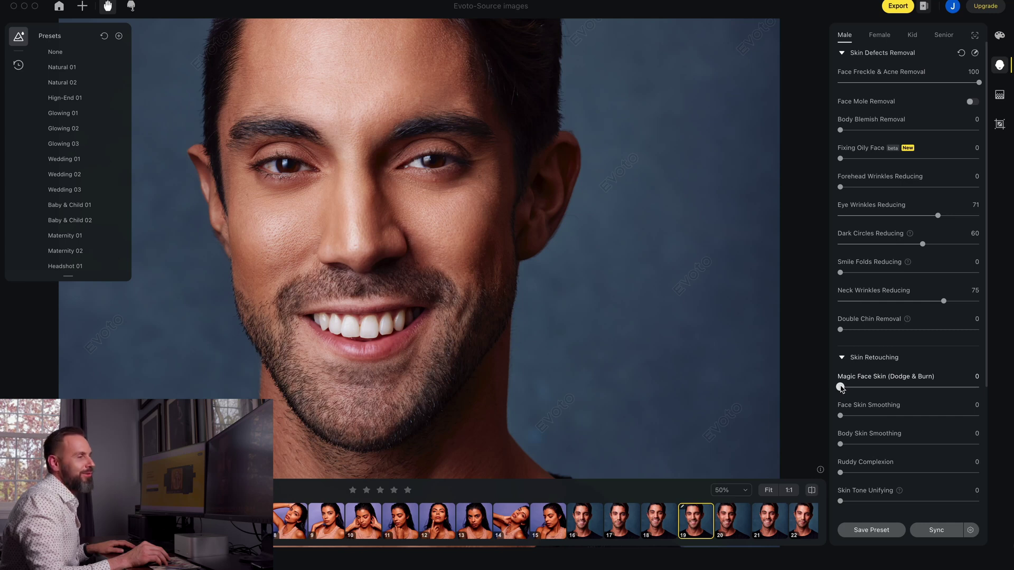
pyautogui.moveTo(841, 388); pyautogui.dragTo(926, 389)
pyautogui.moveTo(425, 224); pyautogui.dragTo(405, 275)
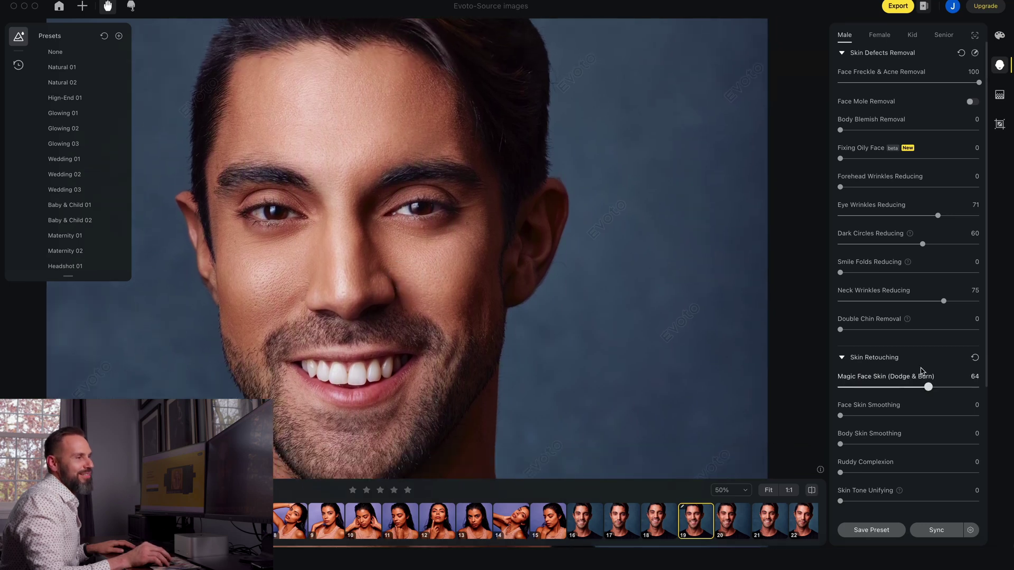
pyautogui.click(976, 358)
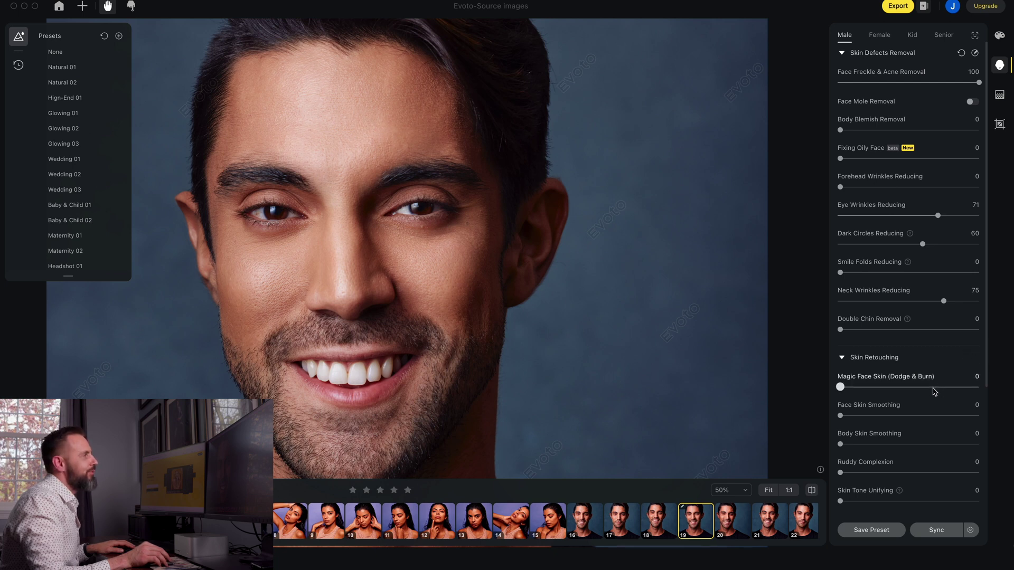
pyautogui.moveTo(841, 387); pyautogui.dragTo(930, 388)
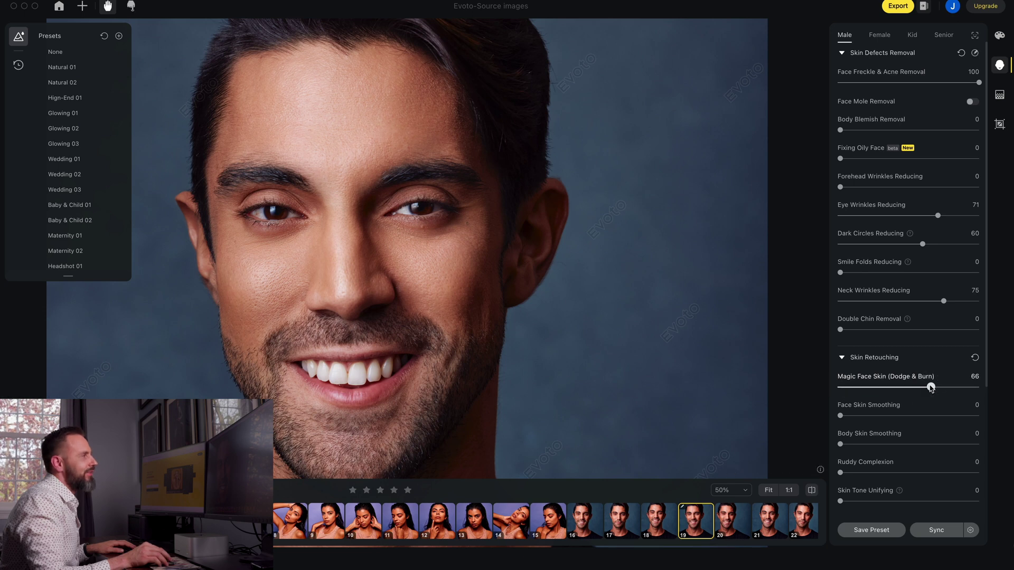
# - Set Face Skin Smoothing to 11 and Body Skin Smoothing to 26
pyautogui.scroll(-2, 840, 401)
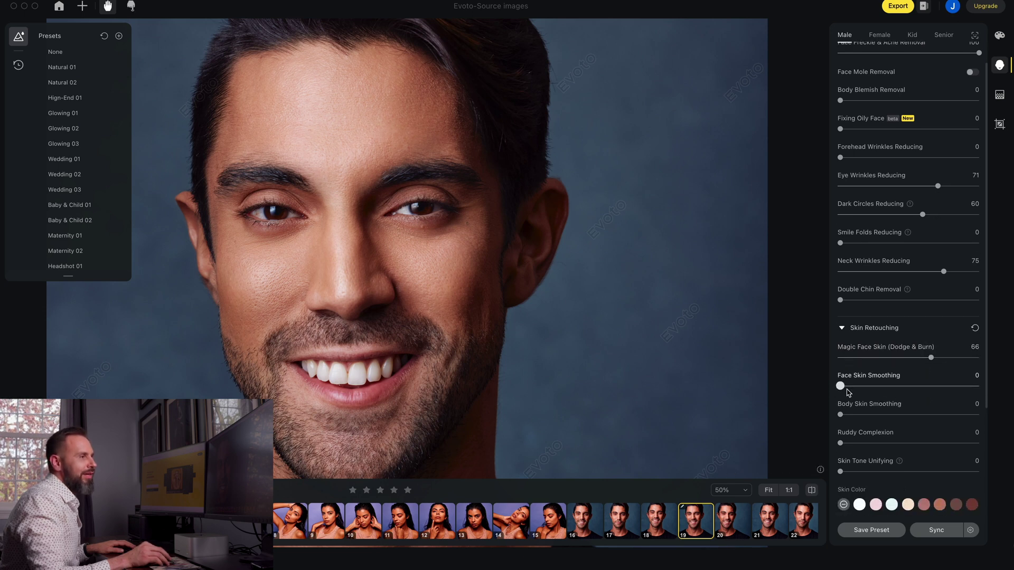
pyautogui.moveTo(841, 386); pyautogui.dragTo(852, 385)
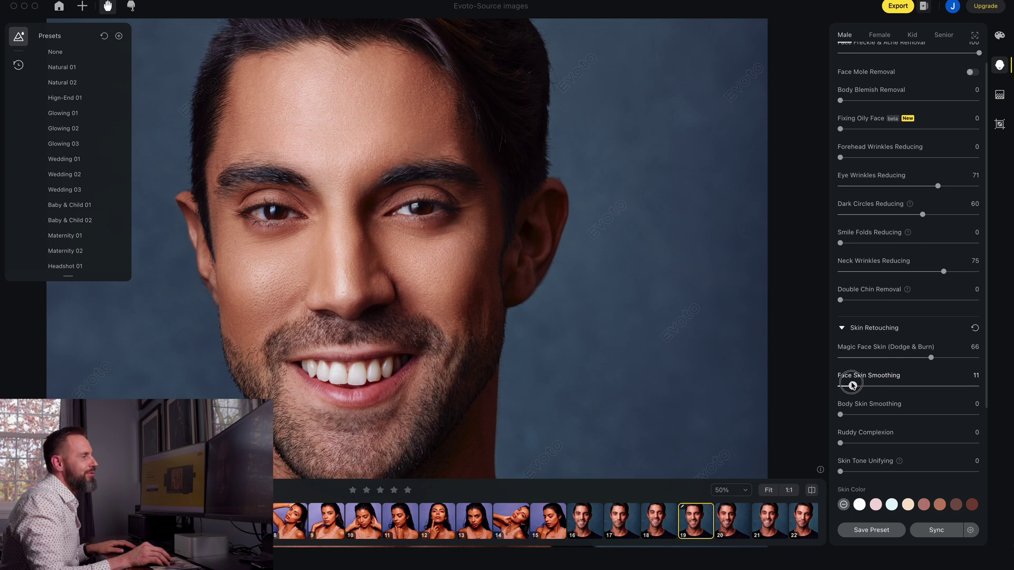
pyautogui.scroll(-3, 851, 380)
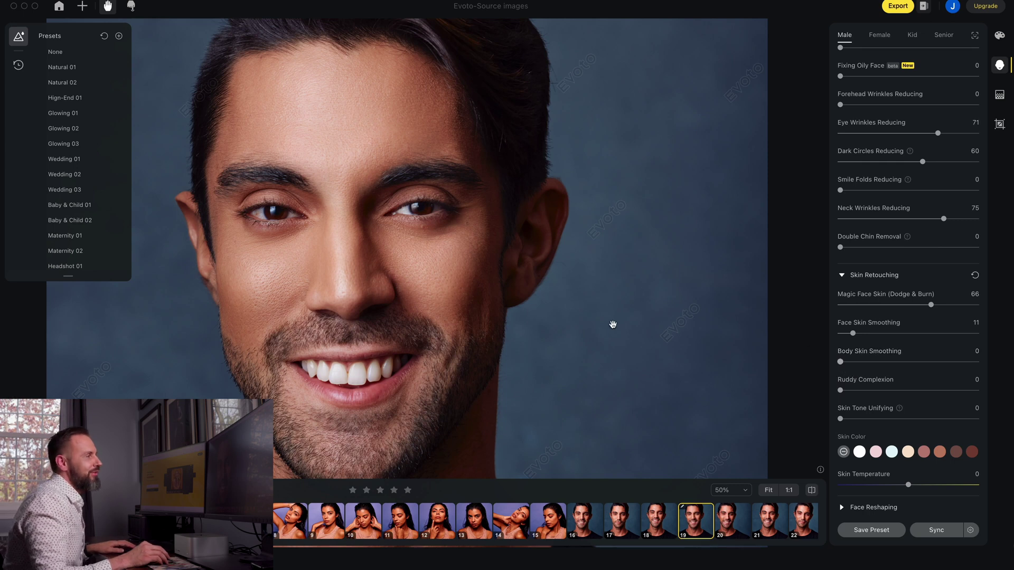
pyautogui.moveTo(415, 388); pyautogui.dragTo(430, 169)
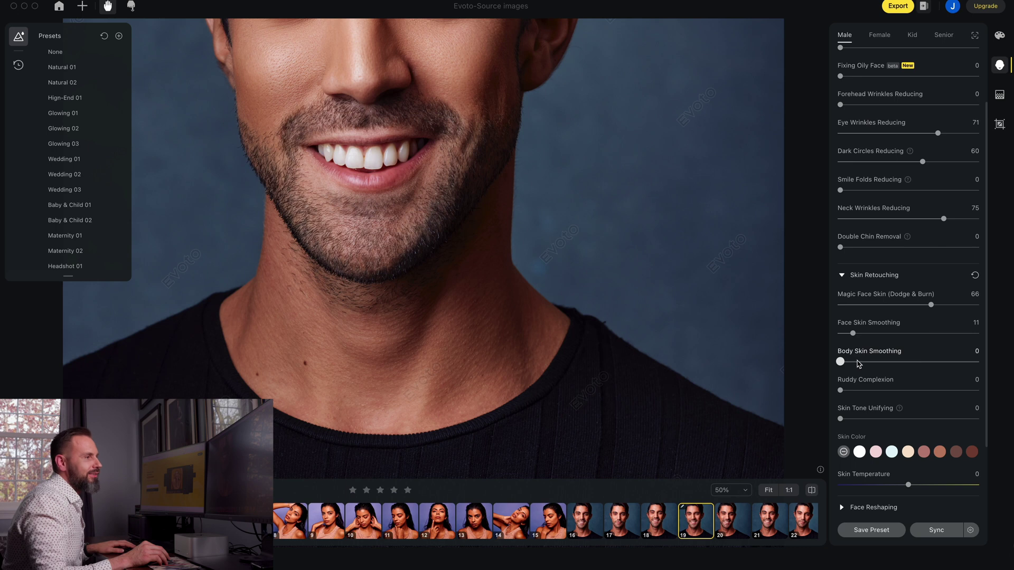
pyautogui.moveTo(857, 363); pyautogui.dragTo(881, 363)
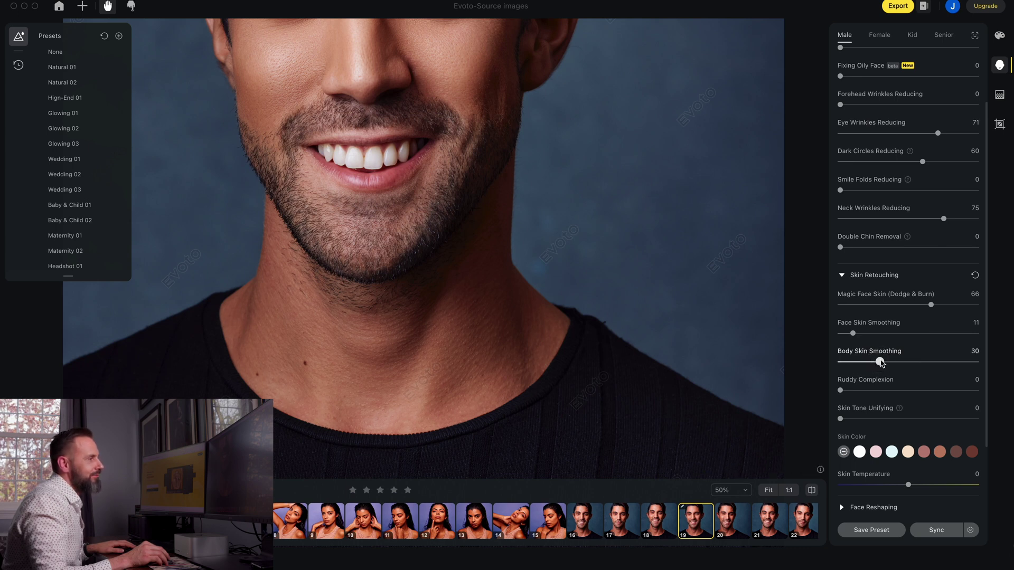
pyautogui.moveTo(880, 363); pyautogui.dragTo(875, 363)
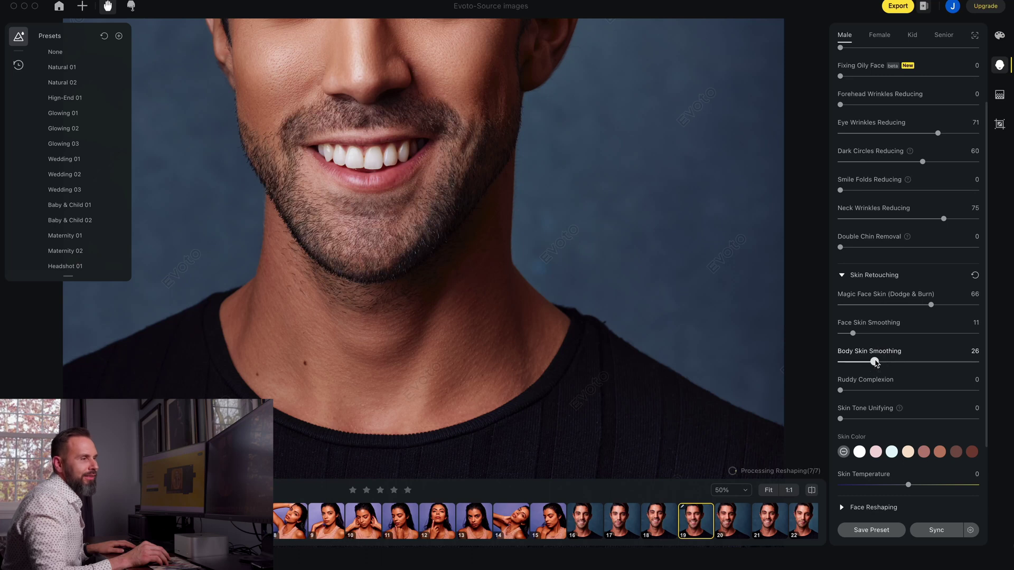
# - Set Skin Tone Unifying to 23 and check the skin on the neck and face
pyautogui.scroll(-3, 877, 359)
pyautogui.scroll(-1, 881, 352)
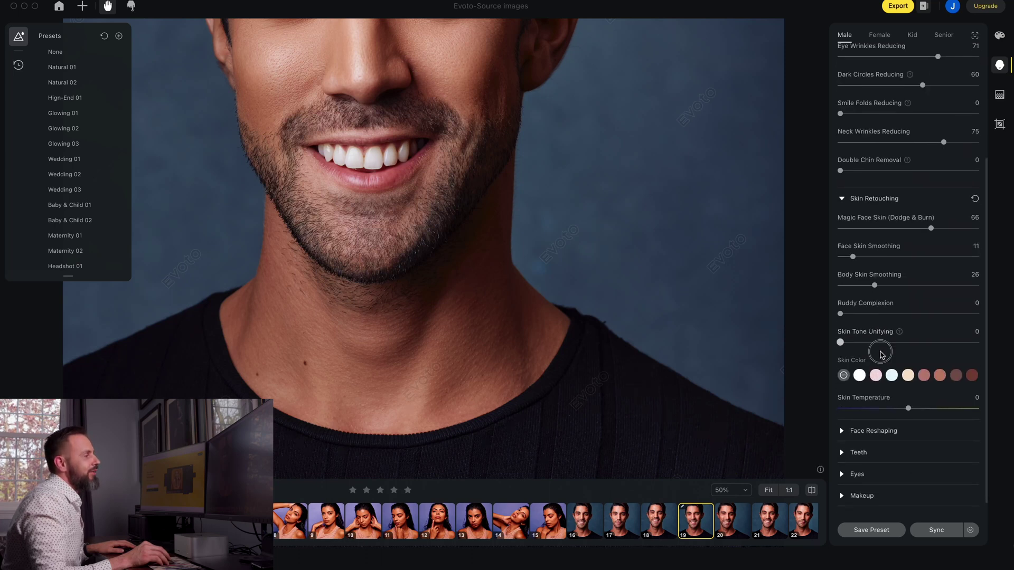
pyautogui.click(875, 338)
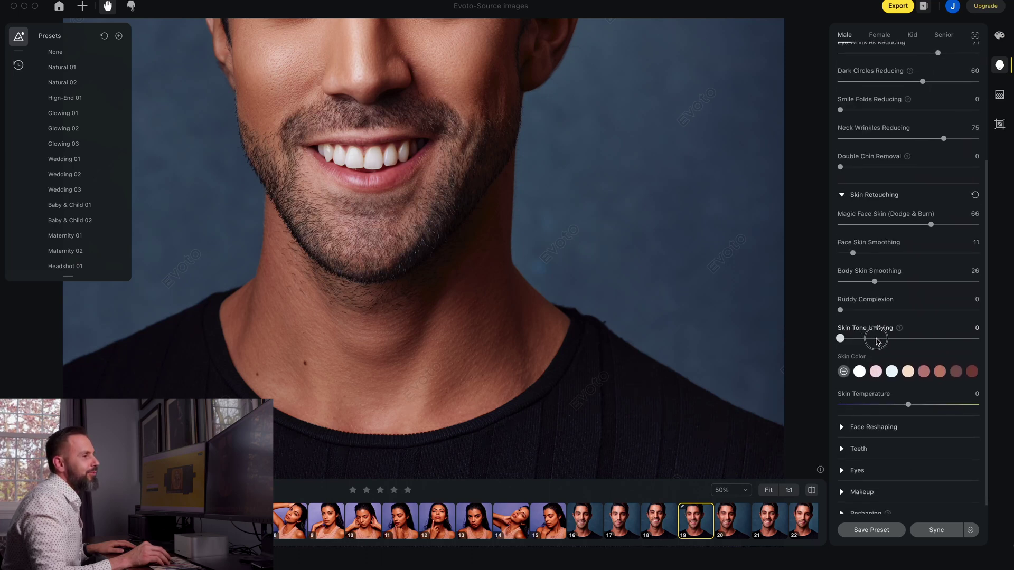
pyautogui.moveTo(877, 342); pyautogui.dragTo(873, 341)
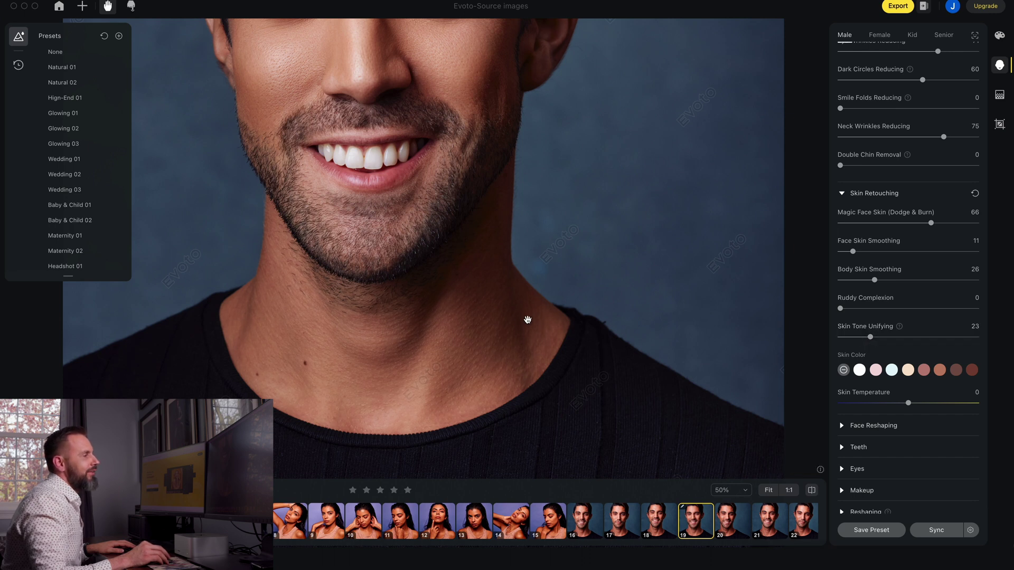
pyautogui.moveTo(506, 316); pyautogui.dragTo(521, 338)
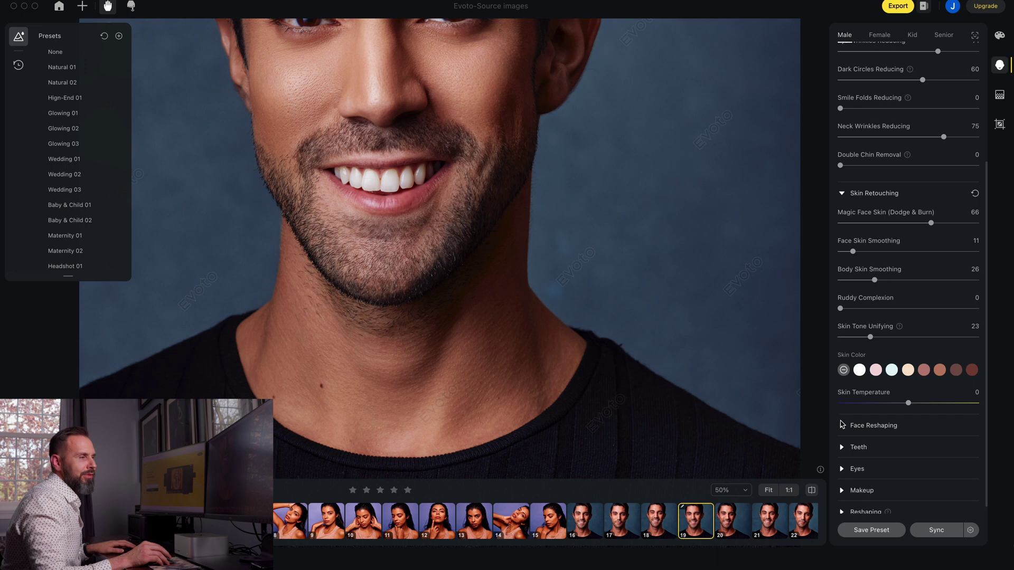
# - Open the Face Reshaping settings and look through the Face Shape adjustments with the man's whole face in view
pyautogui.click(878, 424)
pyautogui.scroll(-5, 864, 397)
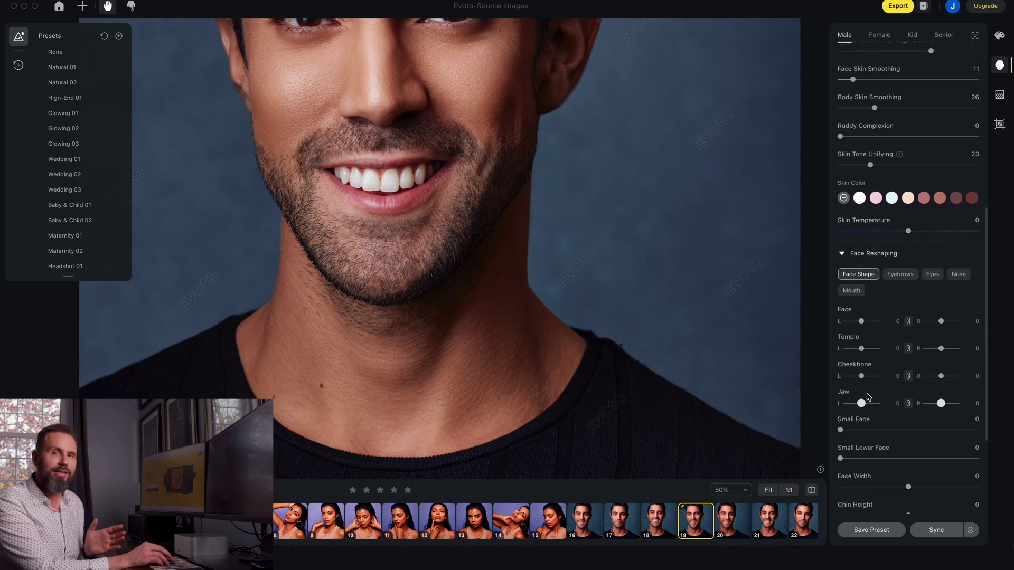
pyautogui.scroll(-5, 435, 242)
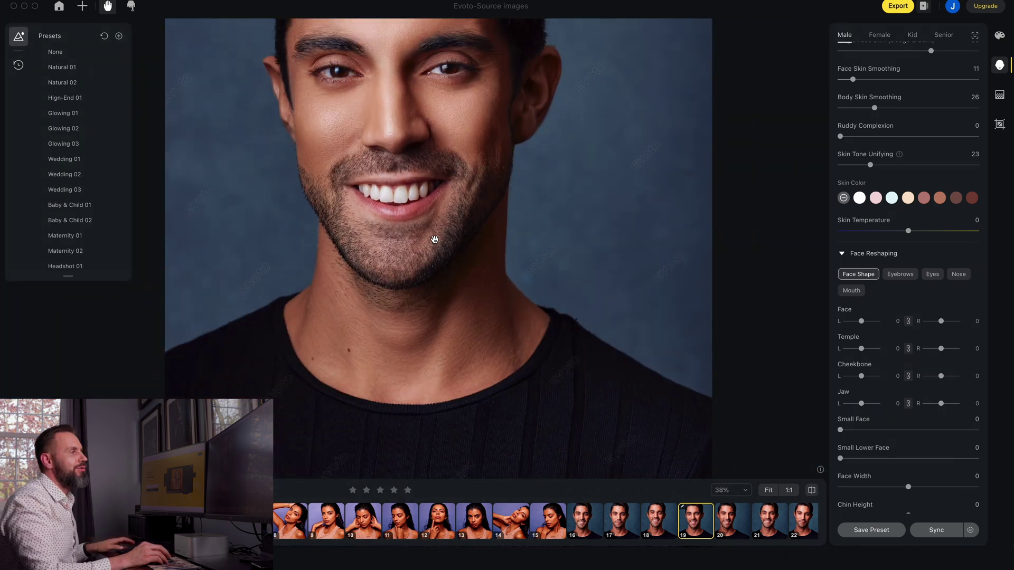
pyautogui.moveTo(437, 235); pyautogui.dragTo(471, 302)
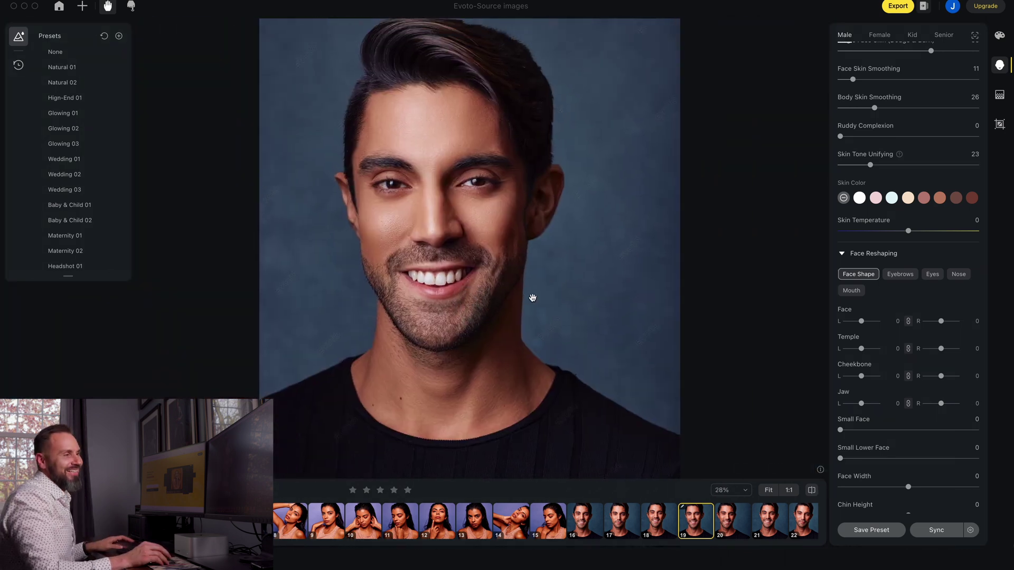
pyautogui.scroll(-3, 870, 433)
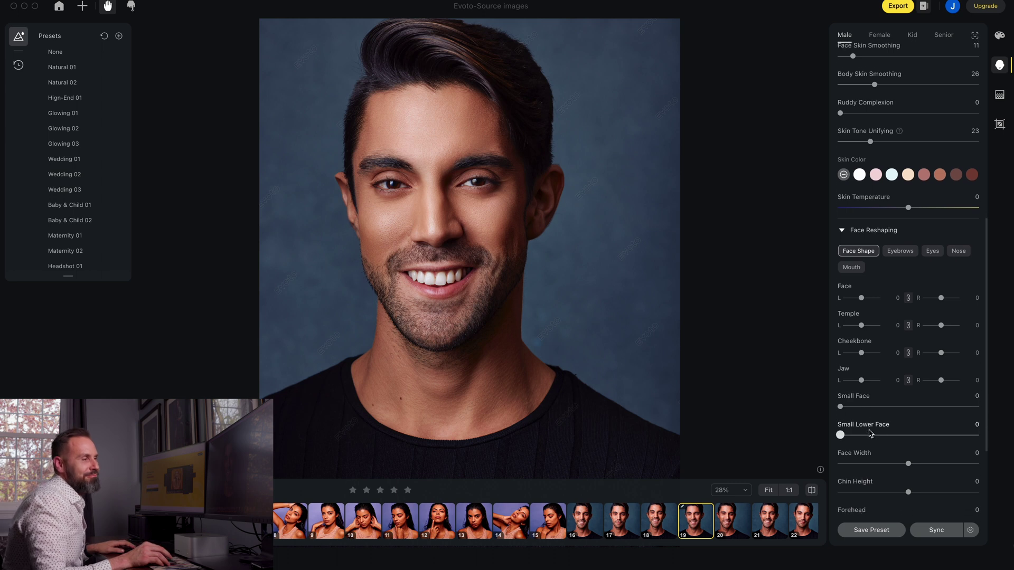
pyautogui.scroll(-3, 870, 433)
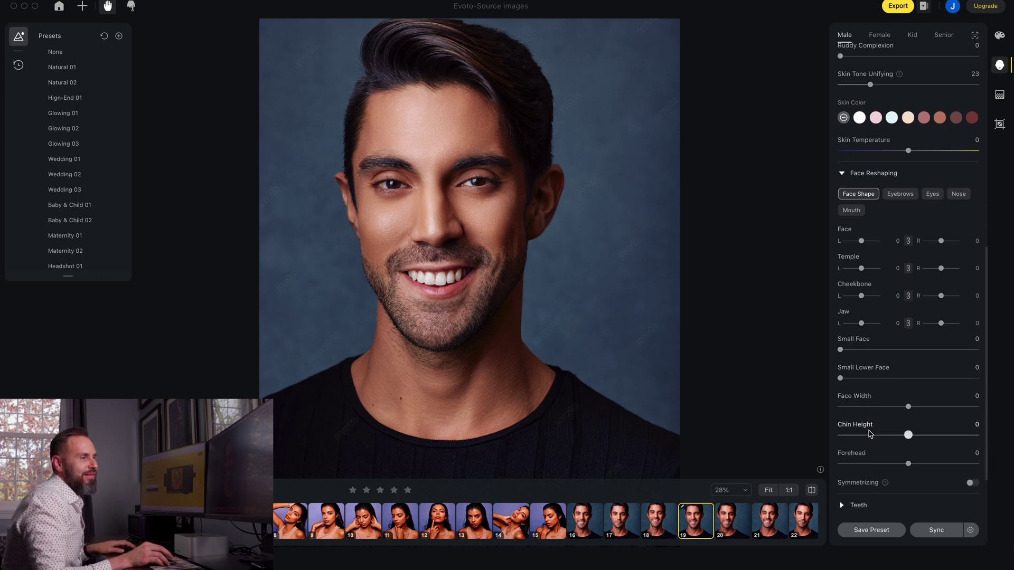
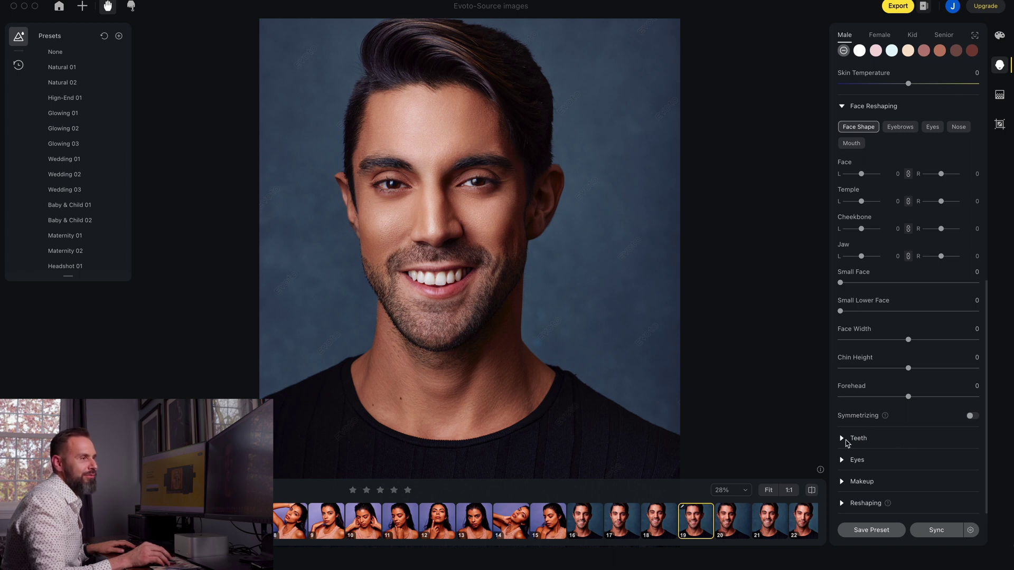
# - Open the Teeth settings and try maximum Teeth Whitening on the man's smile at 100% zoom, returning it to 0
pyautogui.click(847, 440)
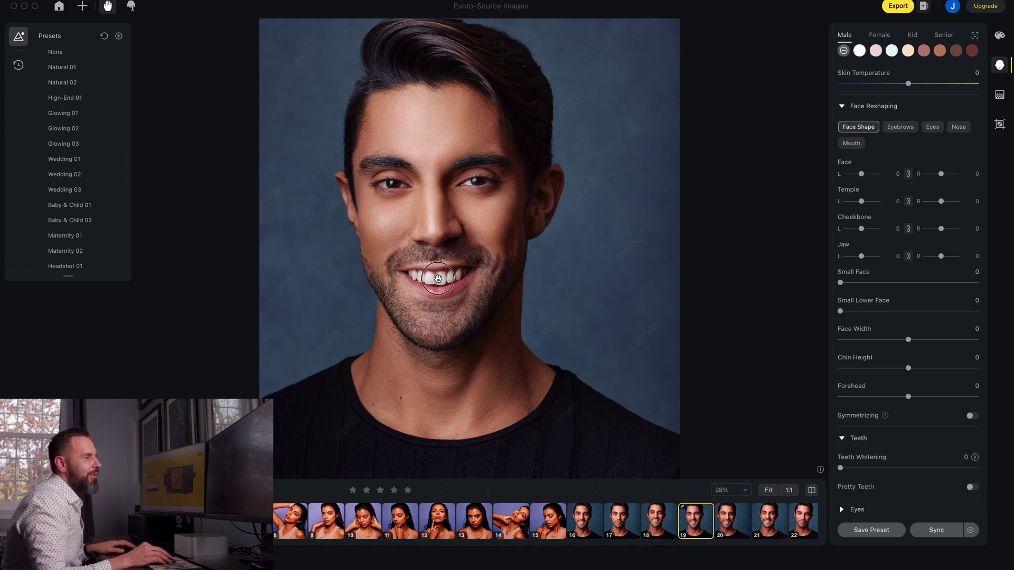
pyautogui.click(789, 490)
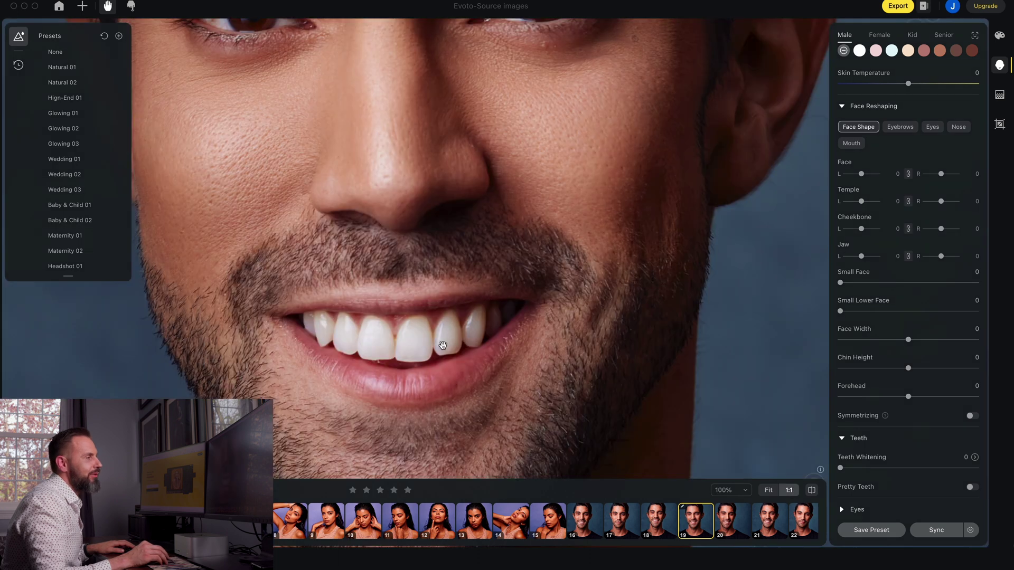
pyautogui.moveTo(442, 345); pyautogui.dragTo(443, 276)
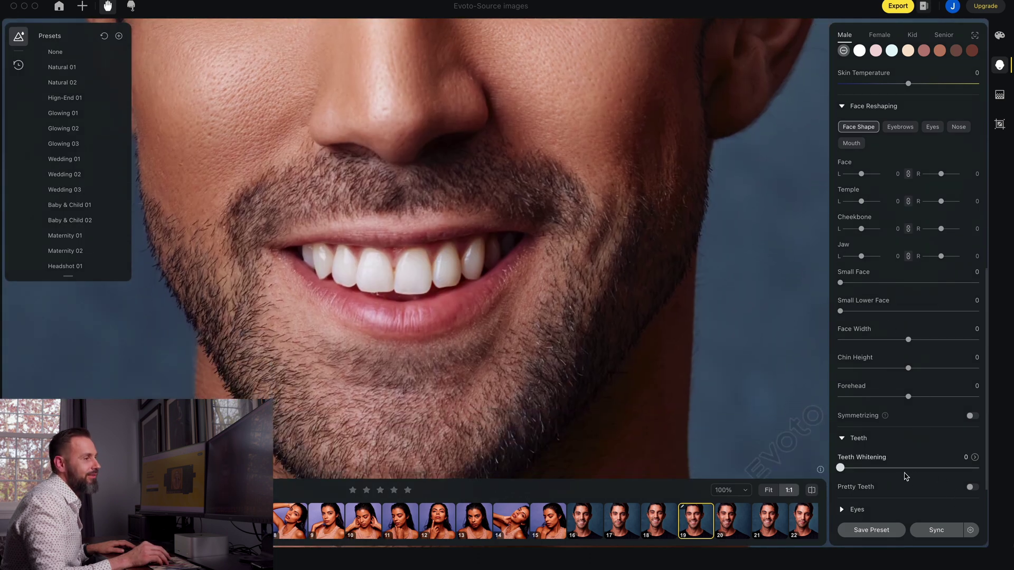
pyautogui.click(975, 468)
pyautogui.moveTo(975, 469); pyautogui.dragTo(804, 465)
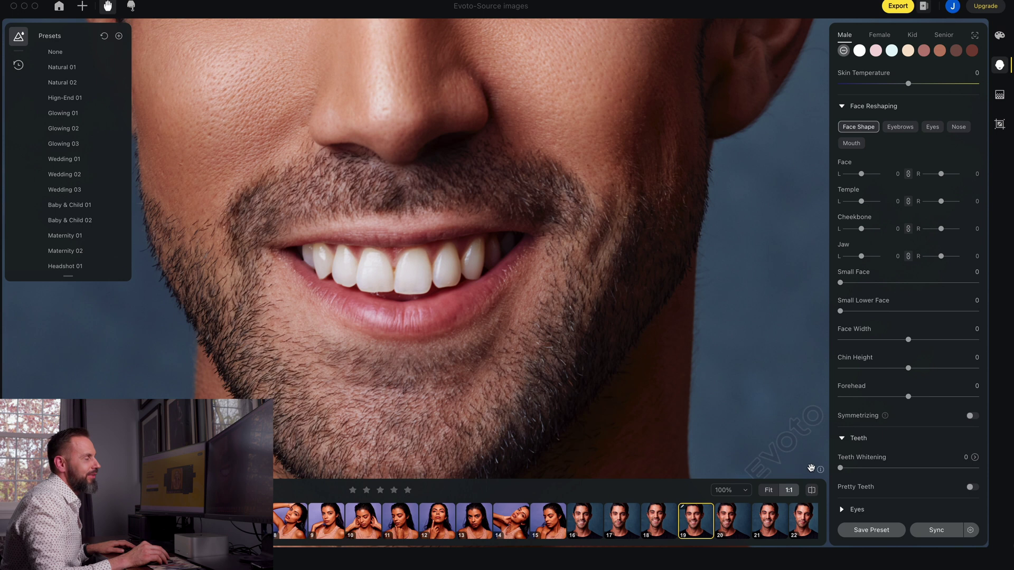
# - Set the Brightness of the man's eyes to 27 and check the eyes up close
pyautogui.scroll(-1, 867, 482)
pyautogui.scroll(-2, 867, 481)
pyautogui.click(845, 460)
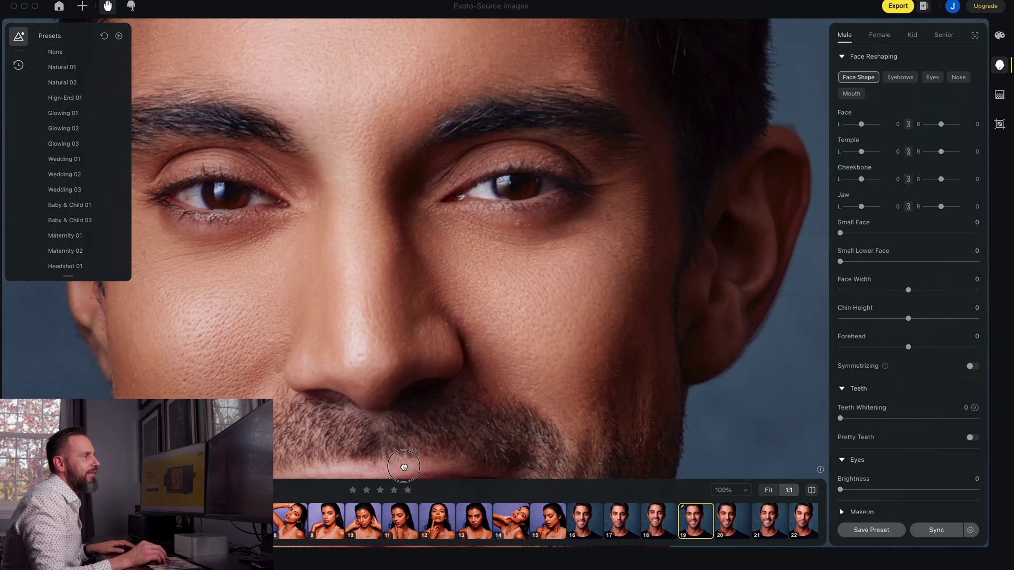
pyautogui.moveTo(436, 340); pyautogui.dragTo(496, 243)
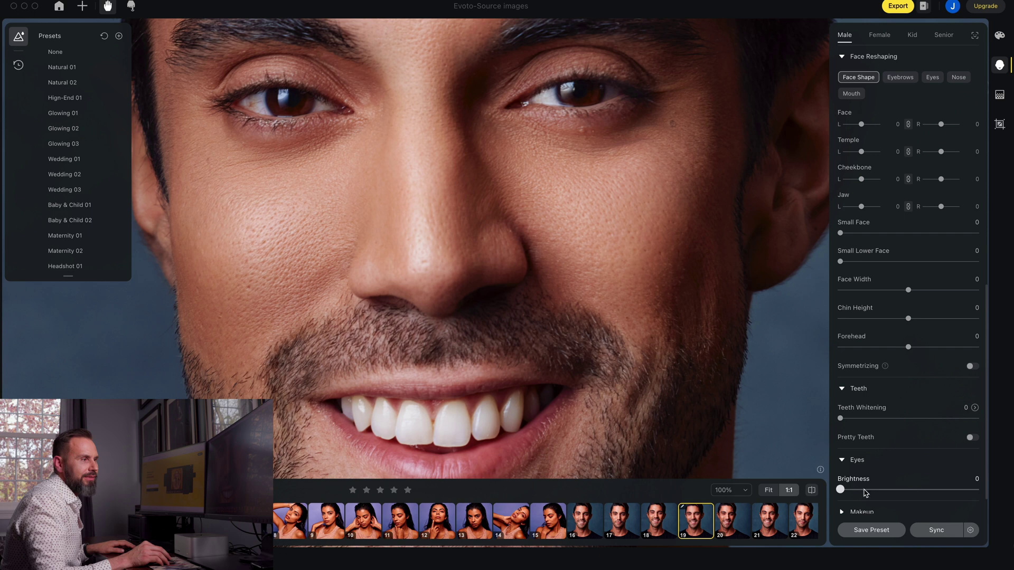
pyautogui.moveTo(868, 488); pyautogui.dragTo(877, 489)
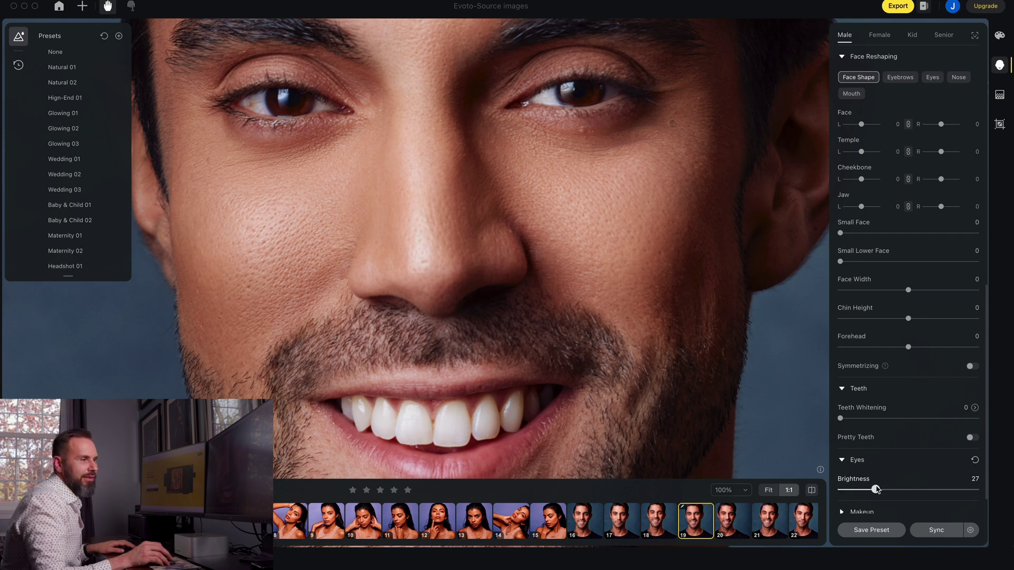
pyautogui.scroll(-1, 879, 488)
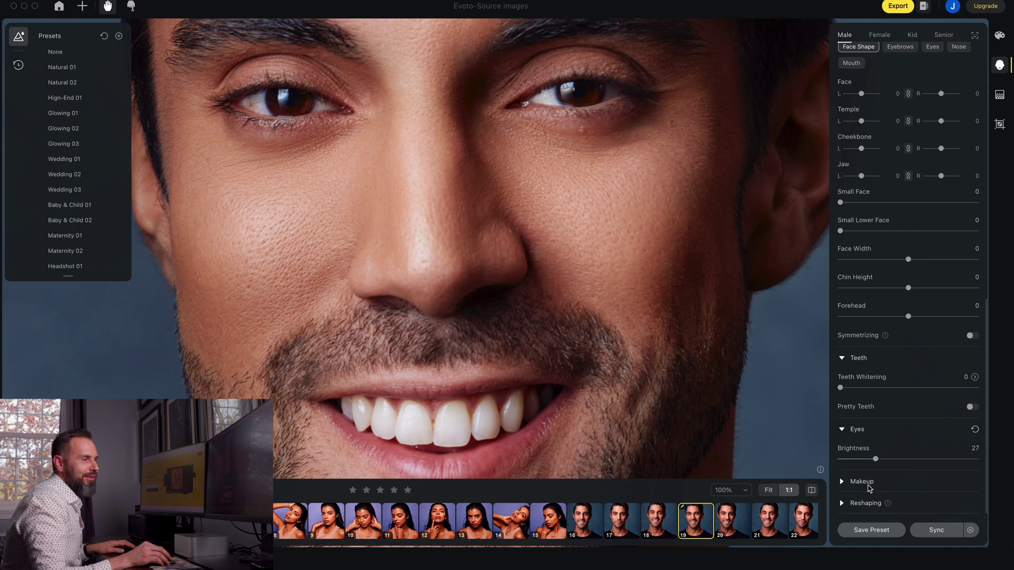
pyautogui.scroll(2, 858, 487)
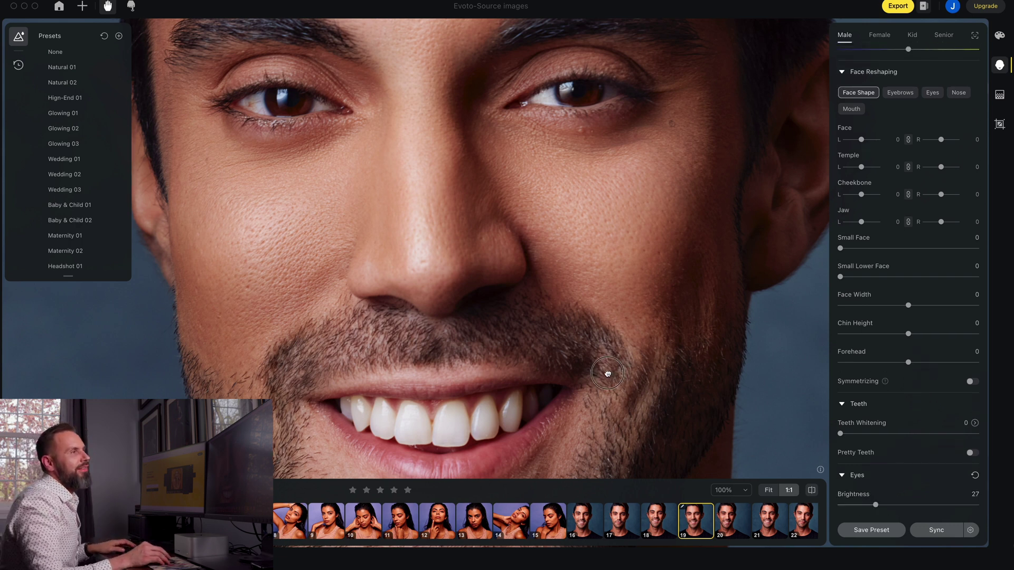
pyautogui.moveTo(607, 369); pyautogui.dragTo(568, 426)
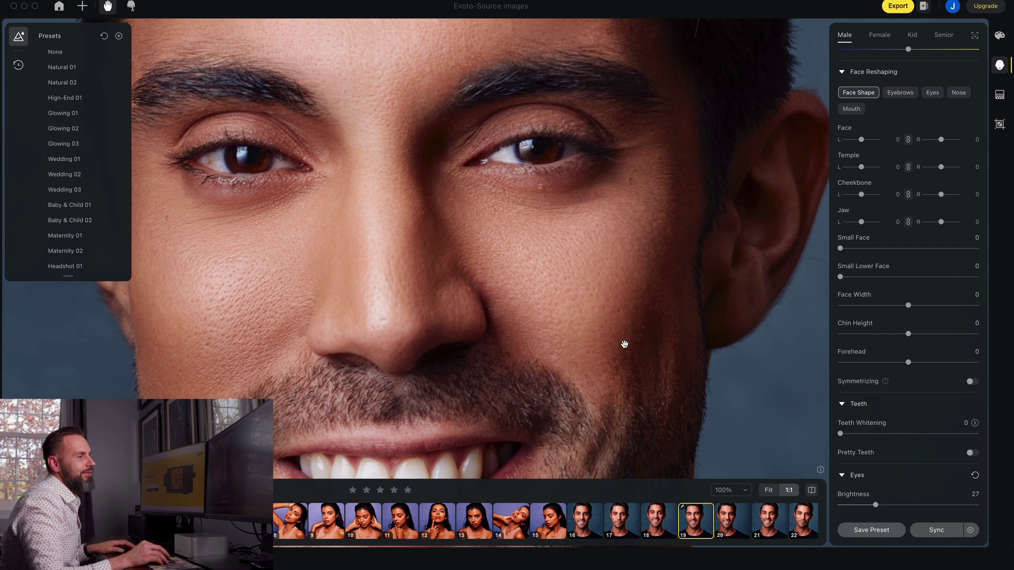
# - Compare the retouched face with the original photo at 50% zoom
pyautogui.click(768, 490)
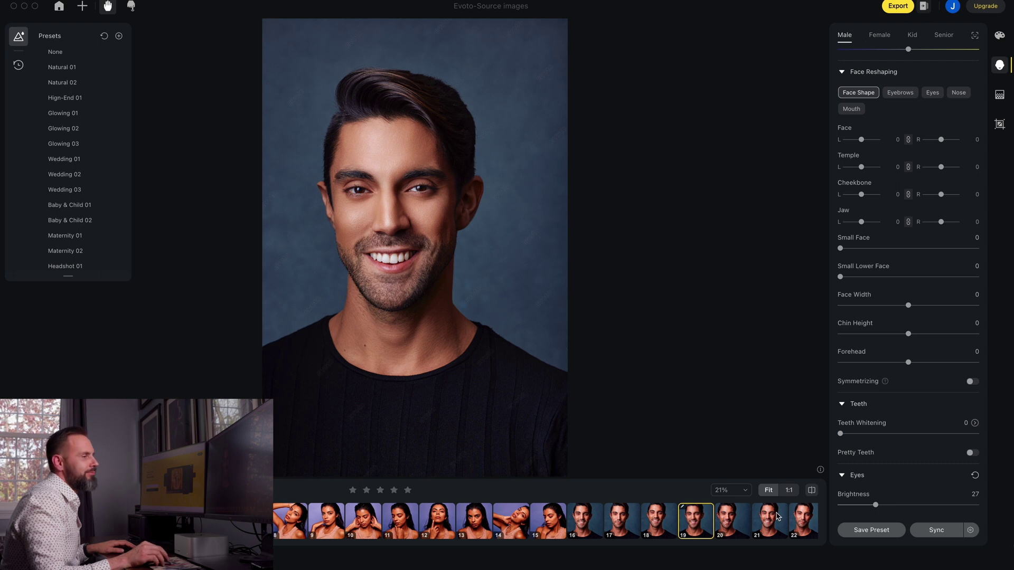
pyautogui.click(735, 493)
pyautogui.click(732, 378)
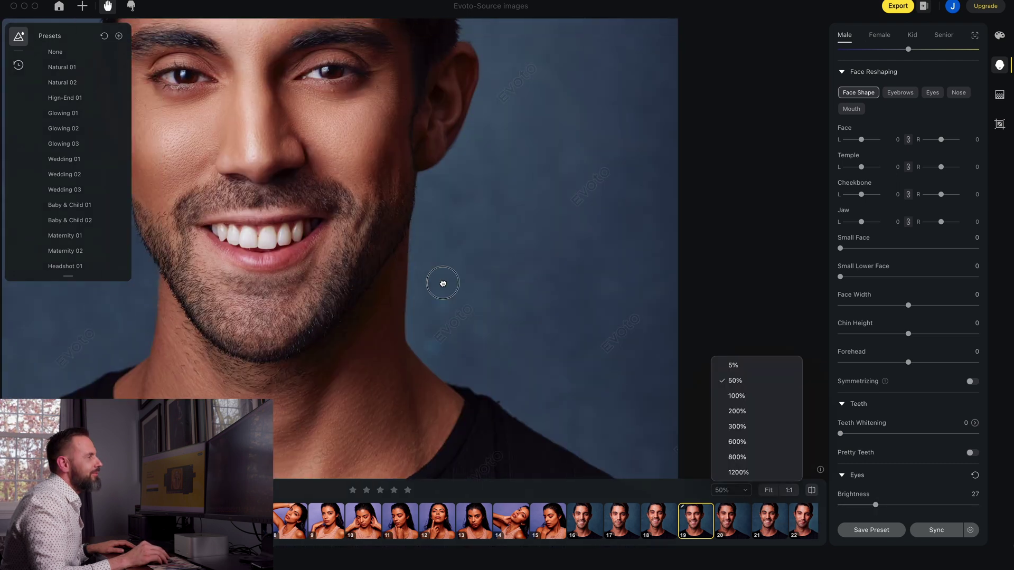
pyautogui.click(812, 491)
pyautogui.click(813, 491)
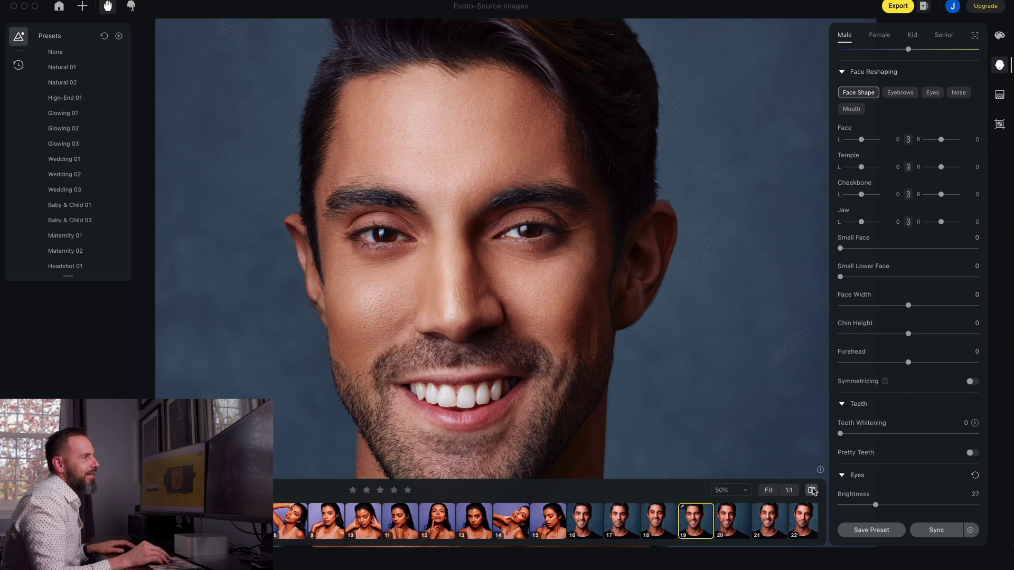
# - Set Eye Wrinkles Reducing to 50, comparing the face with the original, and check the full portrait
pyautogui.scroll(3, 968, 377)
pyautogui.scroll(4, 967, 377)
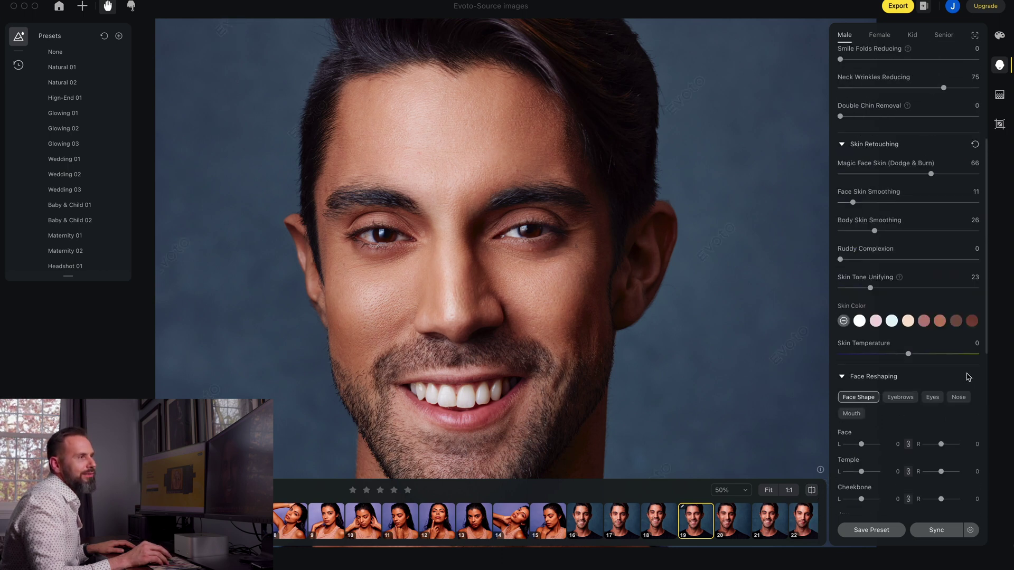
pyautogui.scroll(5, 968, 376)
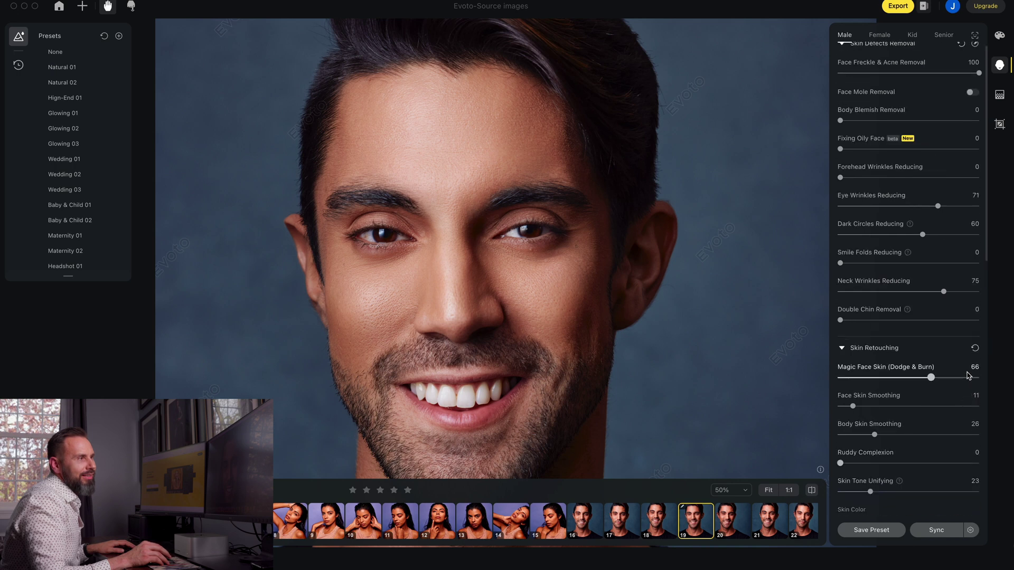
pyautogui.scroll(1, 962, 361)
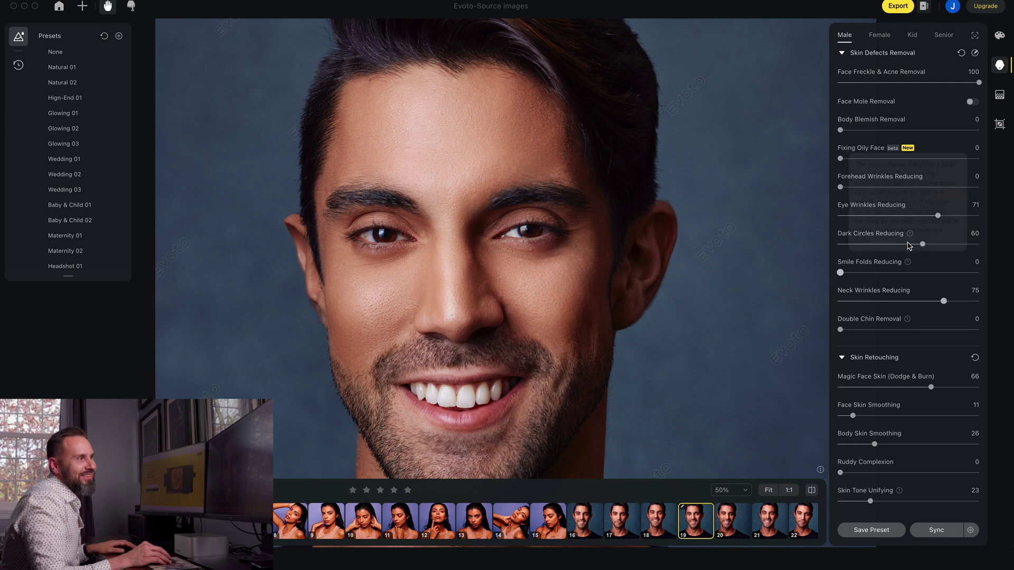
pyautogui.moveTo(939, 216); pyautogui.dragTo(892, 217)
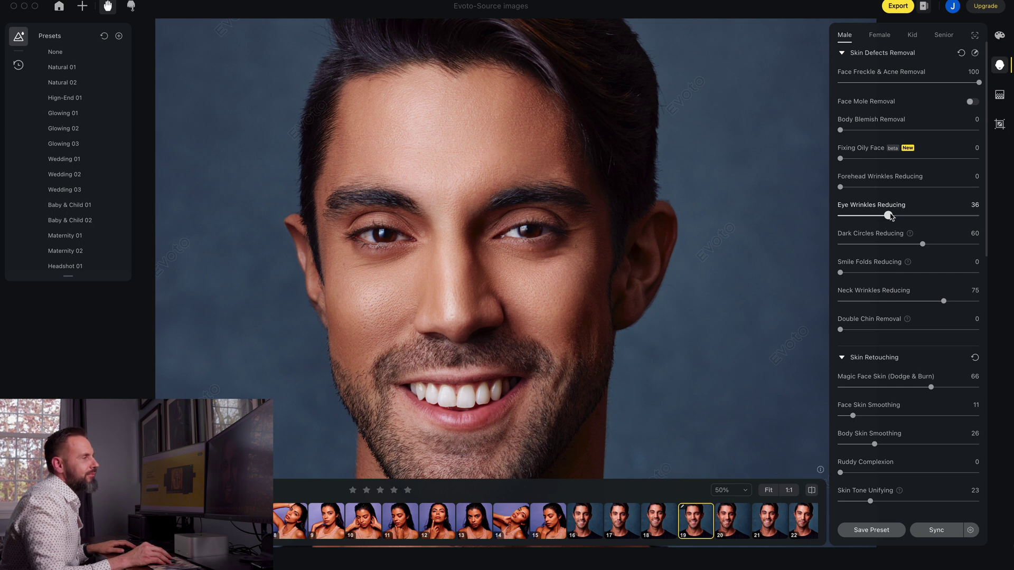
pyautogui.moveTo(890, 216); pyautogui.dragTo(902, 216)
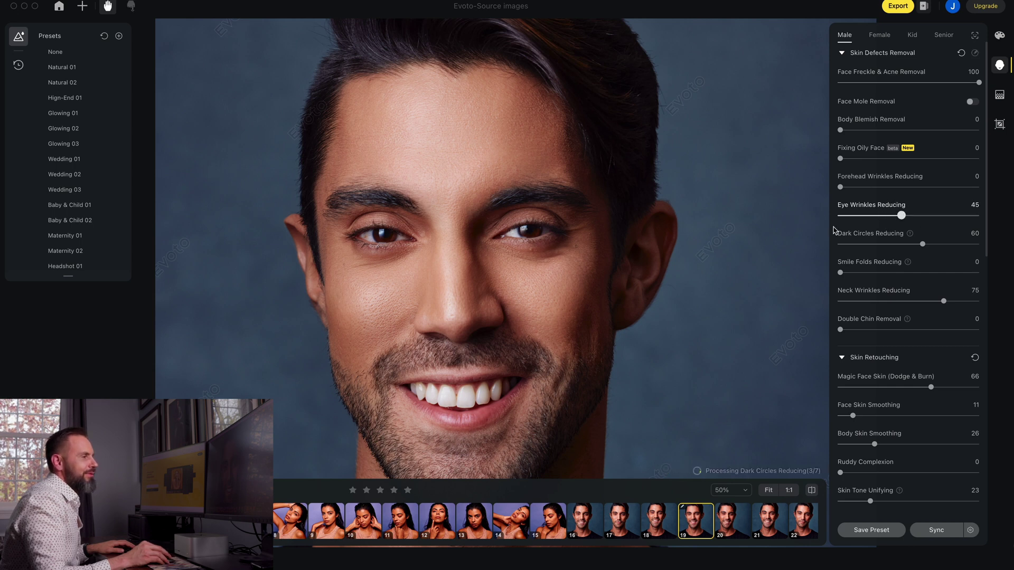
pyautogui.click(813, 491)
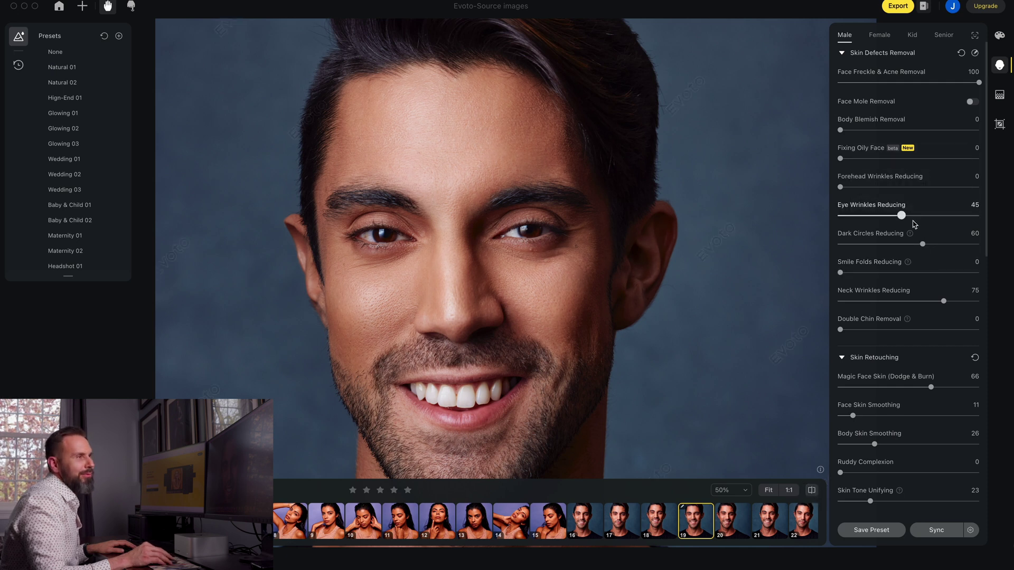
pyautogui.moveTo(901, 216); pyautogui.dragTo(909, 215)
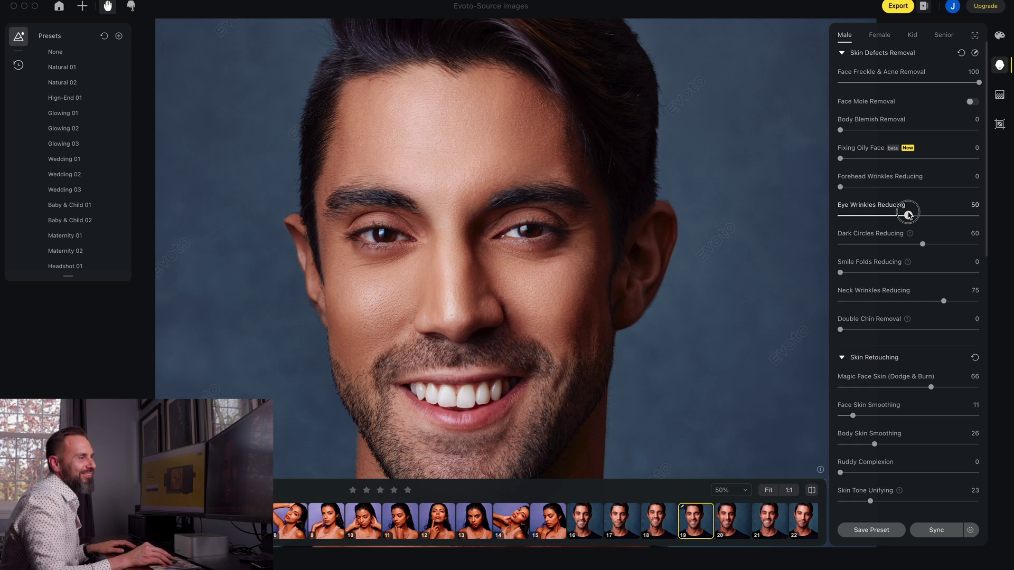
pyautogui.click(769, 490)
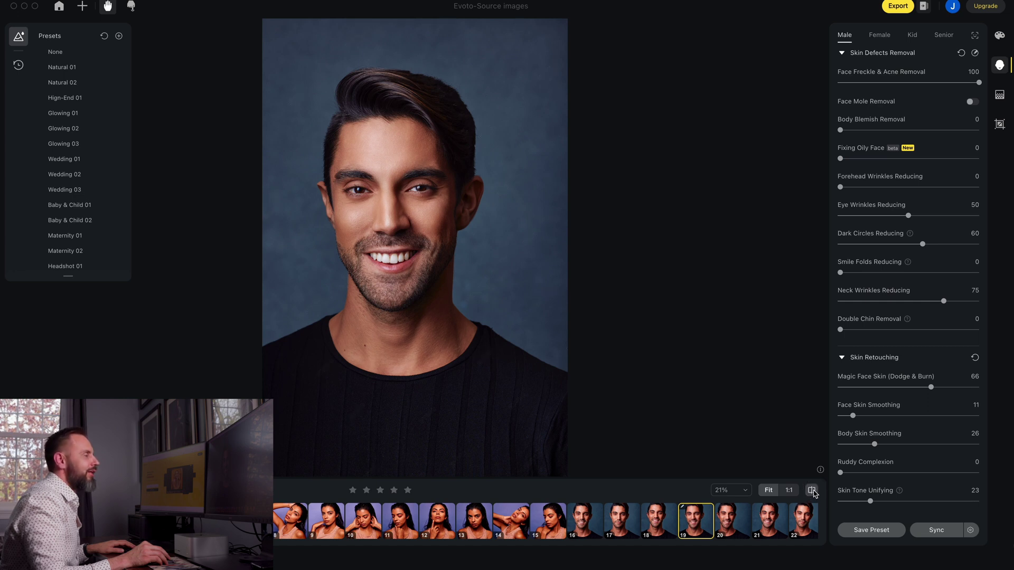
pyautogui.click(454, 265)
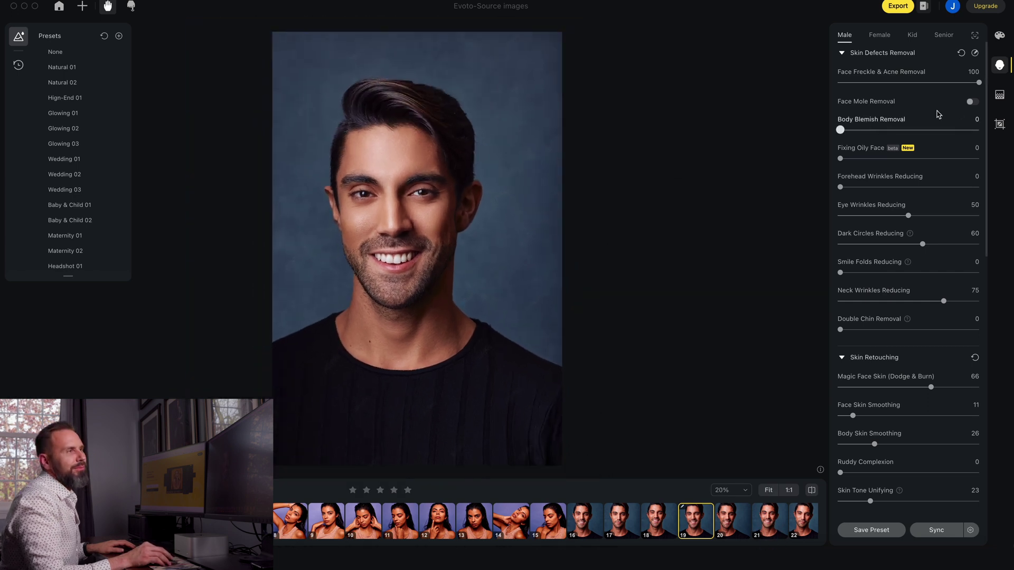
# - Replace the portrait's background with the recommended Red01 backdrop using the Headshot Backdrop Changer
pyautogui.click(1000, 95)
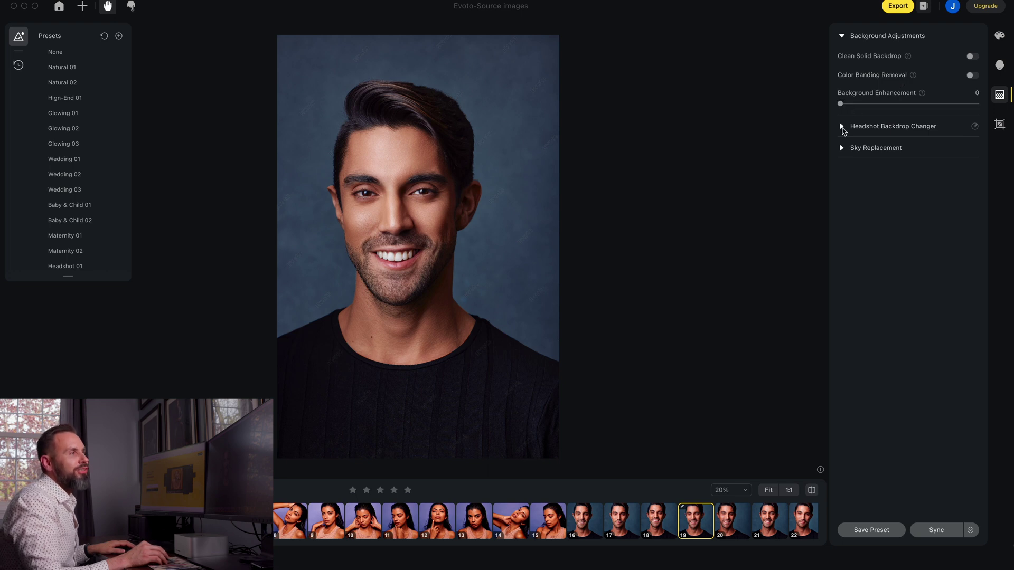
pyautogui.click(841, 128)
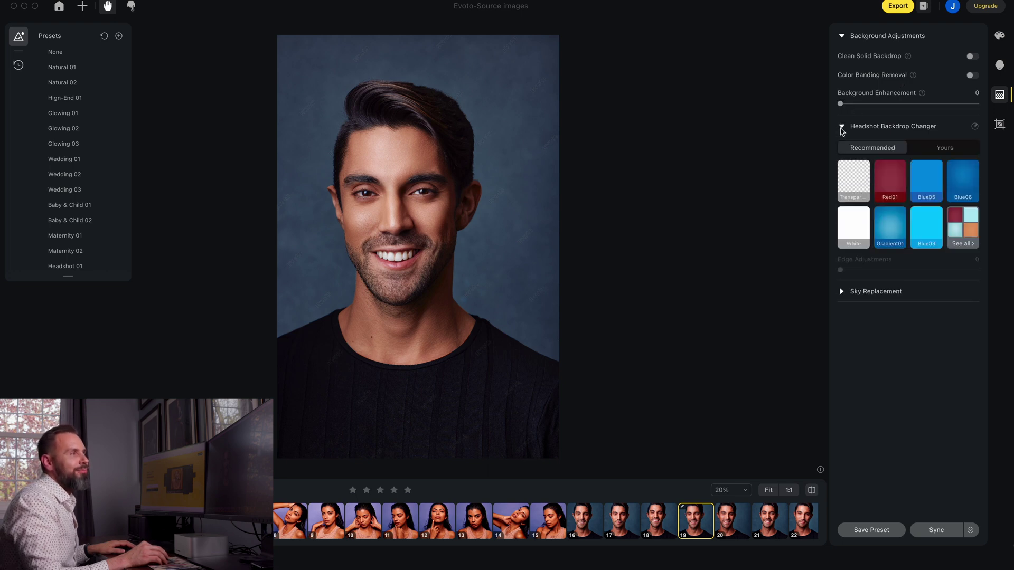
pyautogui.click(891, 179)
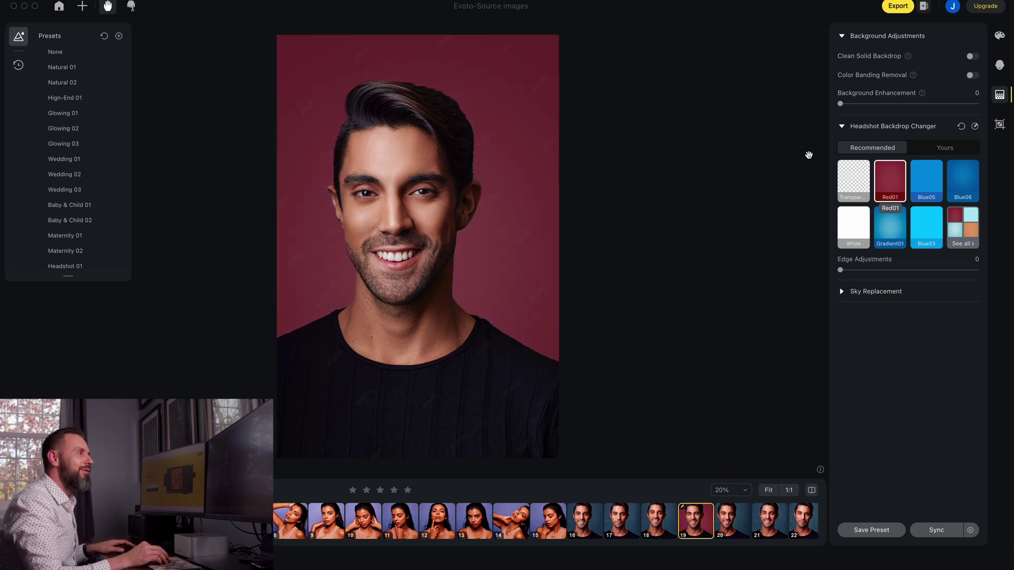
# - Examine the cutout edges around the man's ear, hair and beard against the red backdrop at 100% zoom
pyautogui.click(788, 490)
pyautogui.hscroll(5, 573, 183)
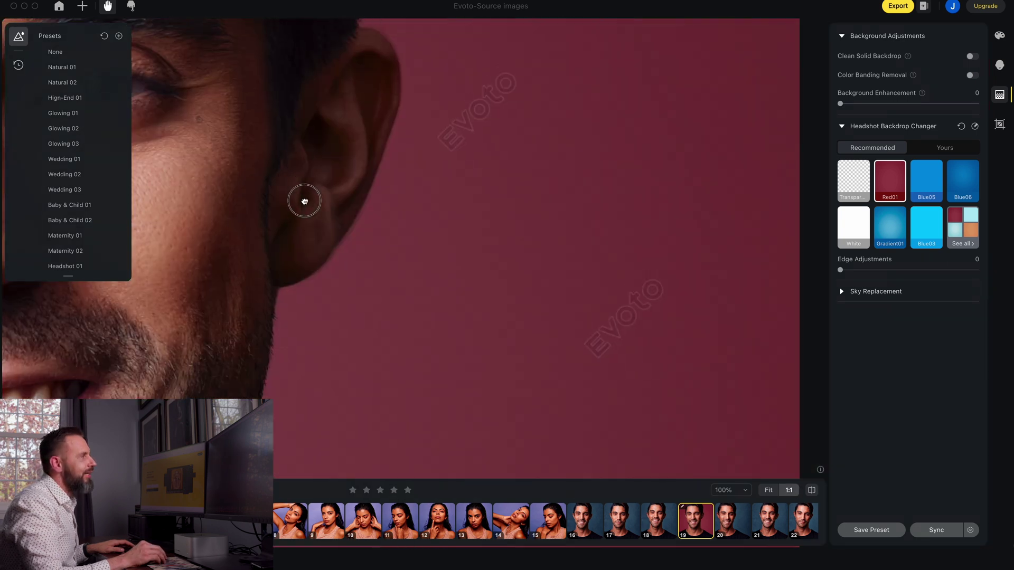
pyautogui.scroll(10, 301, 199)
pyautogui.moveTo(358, 314); pyautogui.dragTo(561, 324)
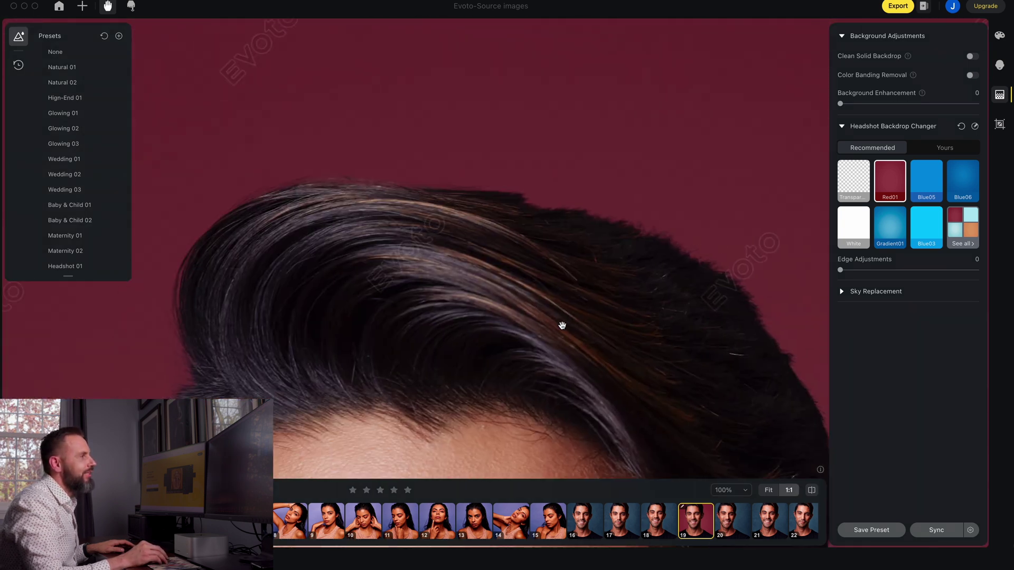
pyautogui.moveTo(339, 319); pyautogui.dragTo(616, 173)
pyautogui.scroll(-10, 490, 264)
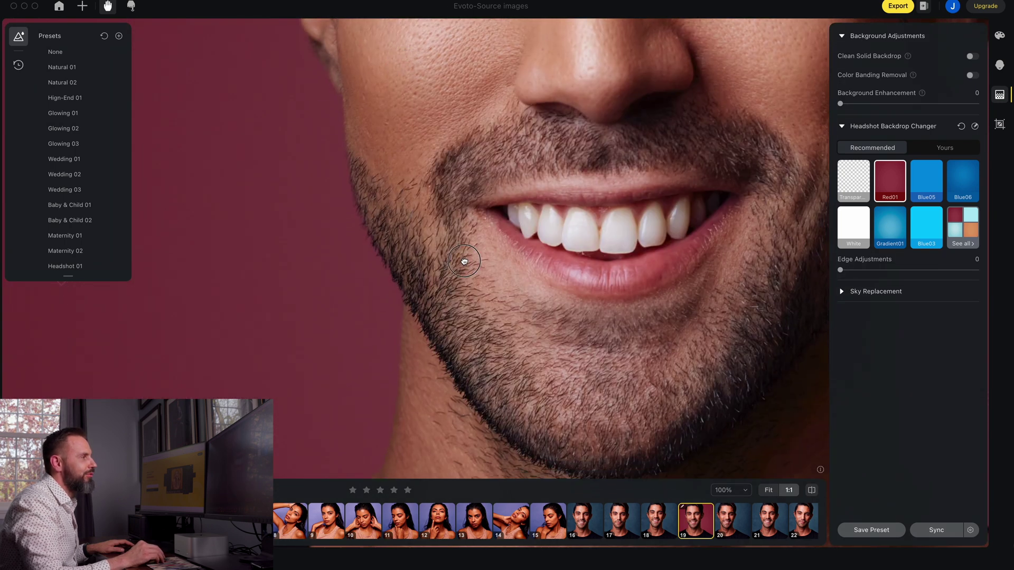
pyautogui.click(769, 490)
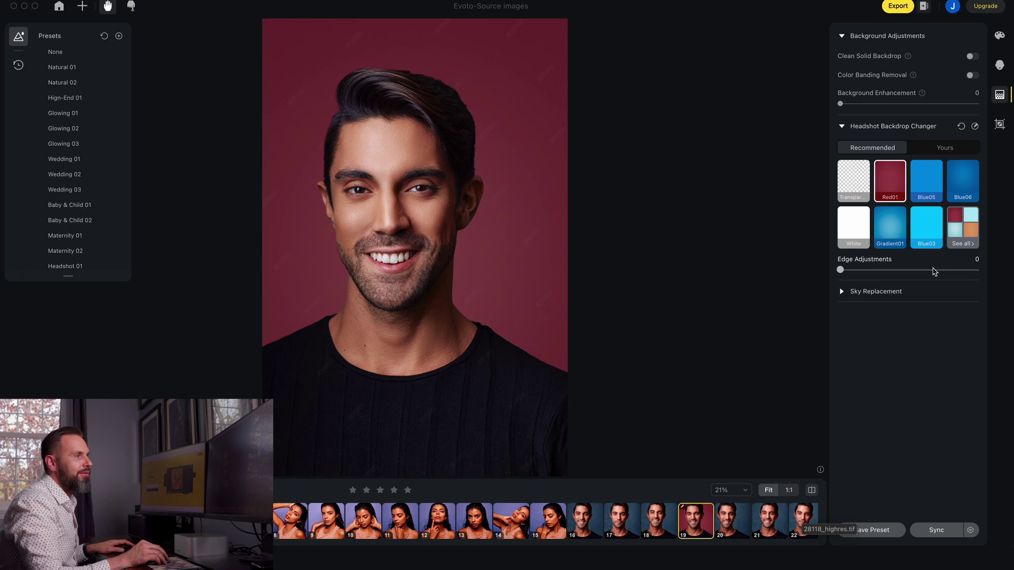
# - Try the Gradient01, Blue03, Gradient03, Gray03 and Gray04 backdrops on the man's headshot, and return it to Red01
pyautogui.click(889, 216)
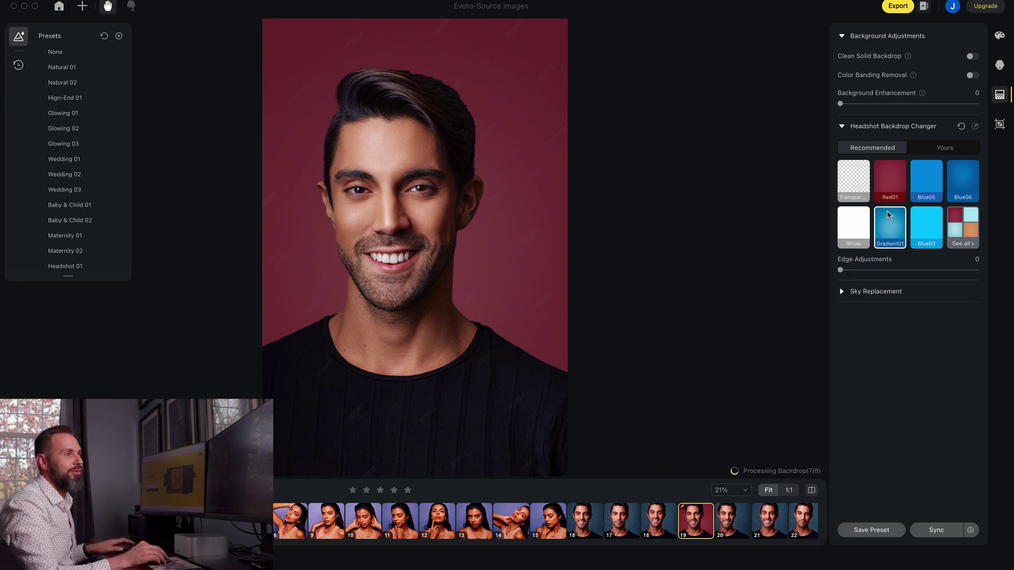
pyautogui.click(961, 227)
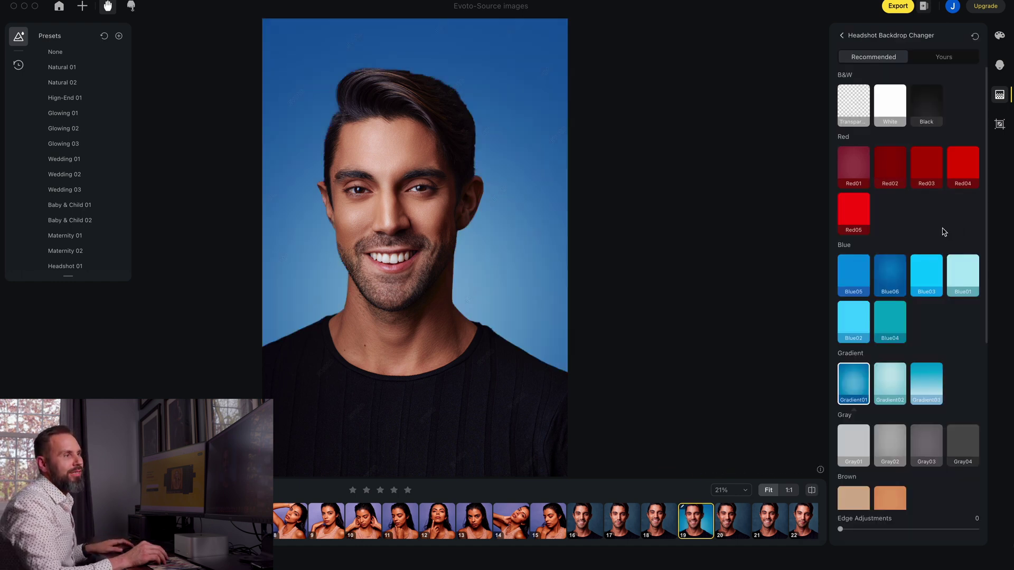
pyautogui.click(933, 274)
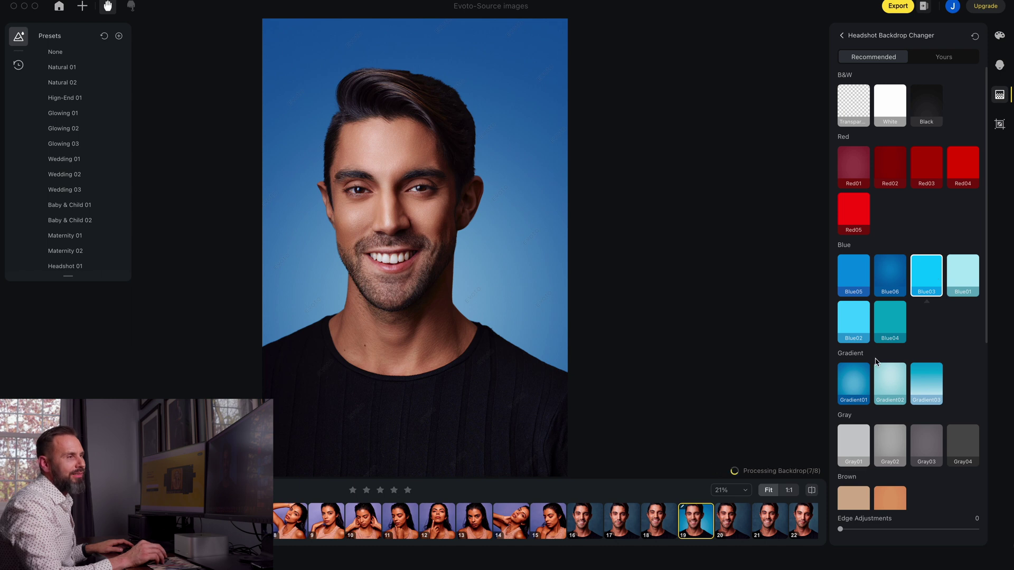
pyautogui.click(923, 387)
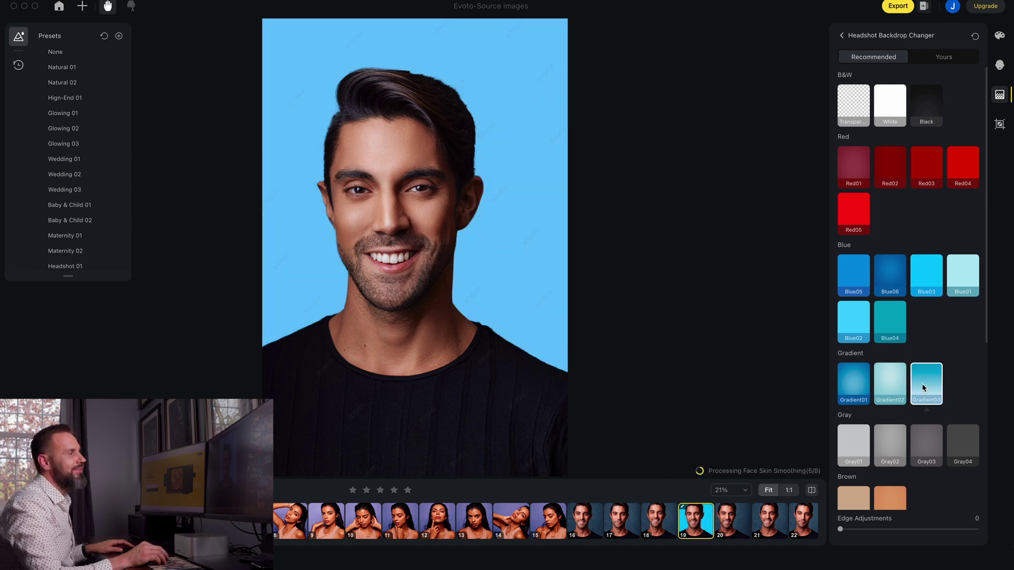
pyautogui.click(924, 449)
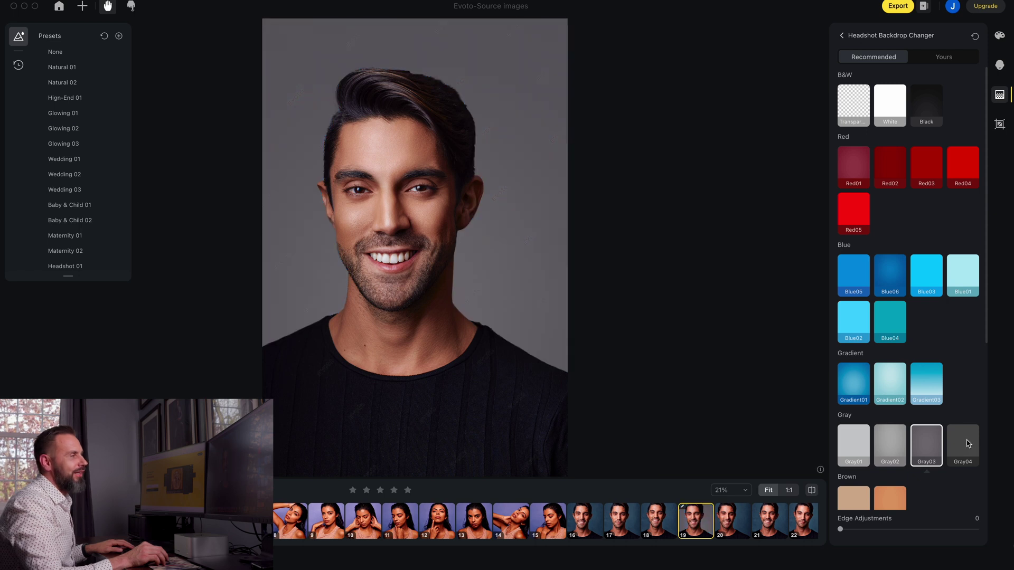
pyautogui.click(969, 444)
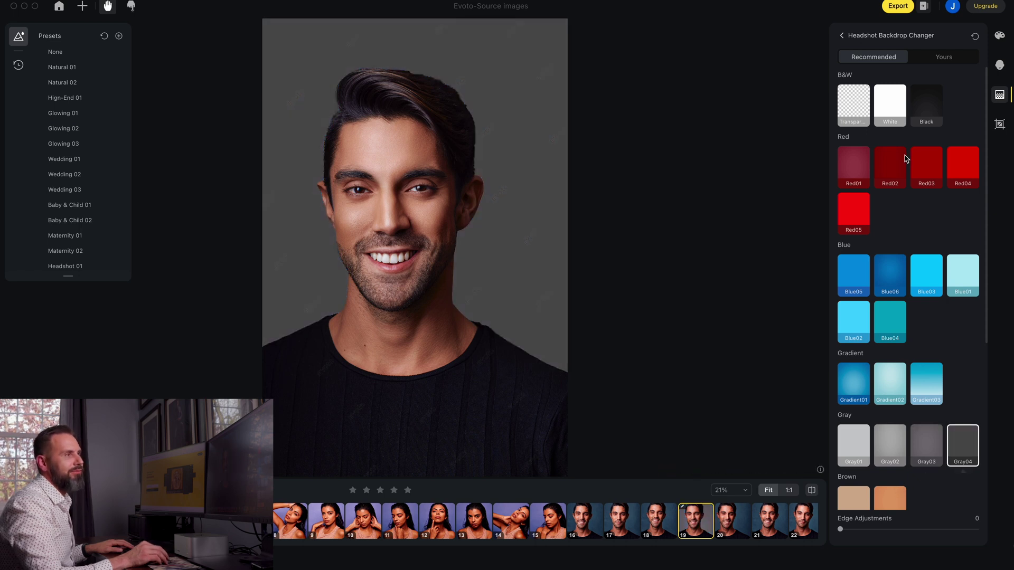
pyautogui.click(860, 150)
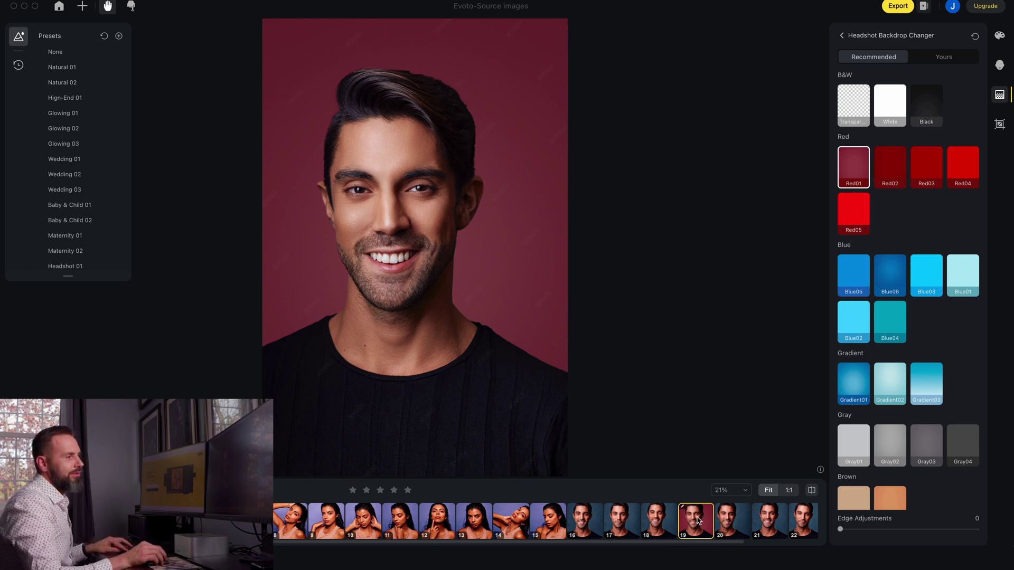
# - Copy the retouching and backdrop edits from headshot 19 and paste them onto headshots 16 to 18 and 20 to 22
pyautogui.press('super+c')
pyautogui.click(623, 153)
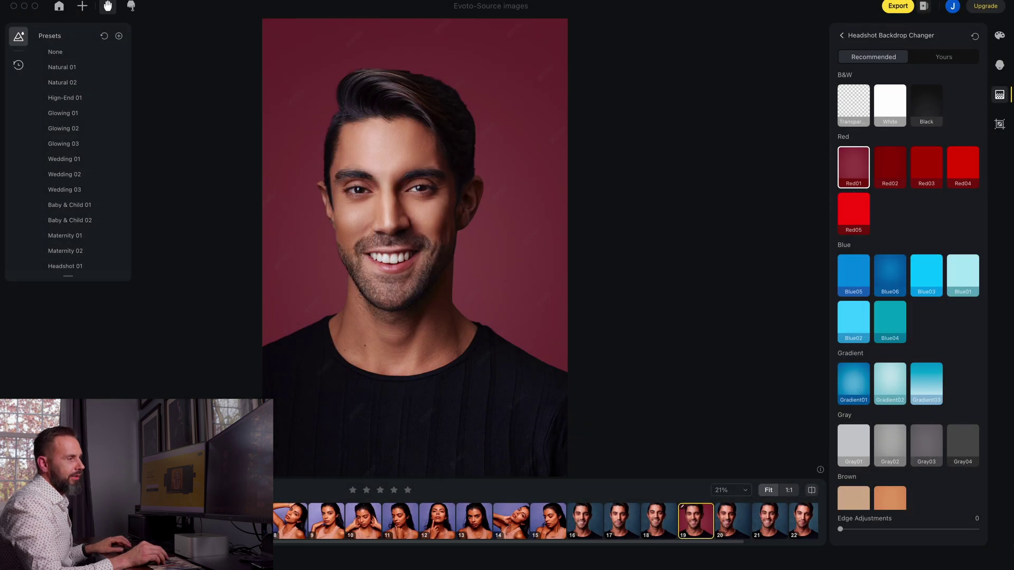
pyautogui.click(586, 520)
pyautogui.keyDown('shift'); pyautogui.click(658, 520); pyautogui.keyUp('shift')
pyautogui.keyDown('super'); pyautogui.click(739, 519); pyautogui.keyUp('super')
pyautogui.keyDown('super'); pyautogui.click(774, 524); pyautogui.keyUp('super')
pyautogui.keyDown('super'); pyautogui.click(804, 522); pyautogui.keyUp('super')
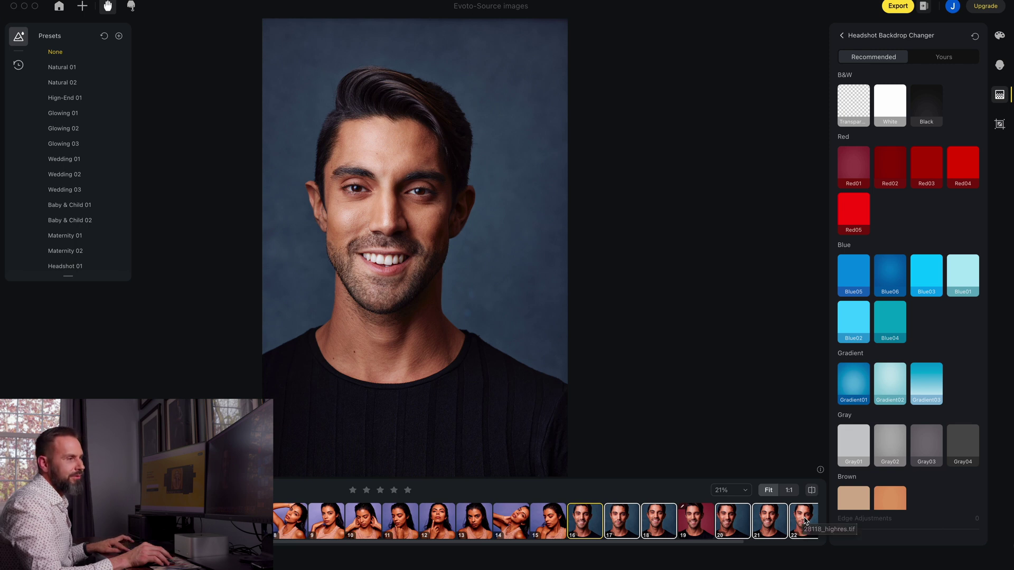
pyautogui.press('super+v')
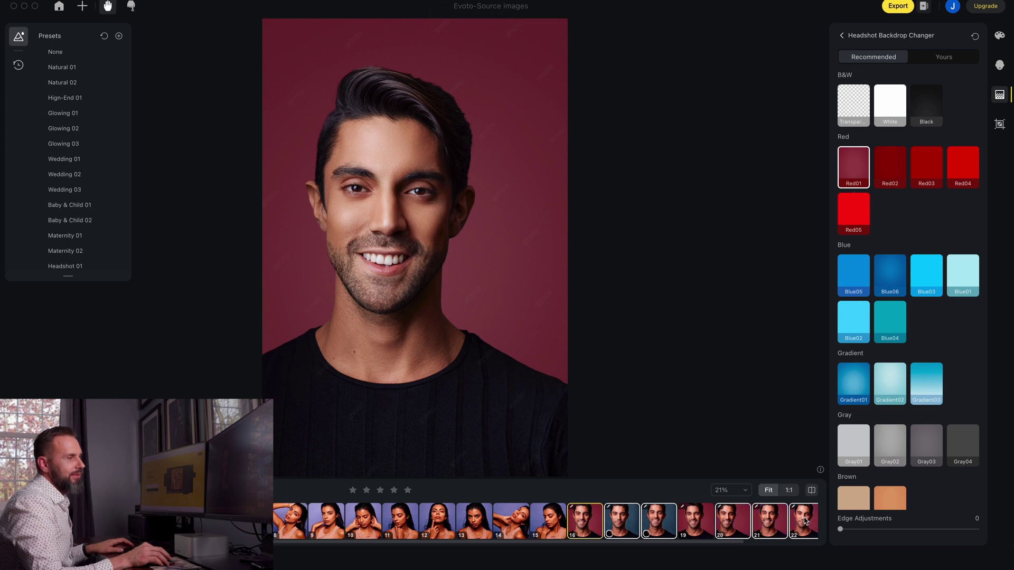
# - Review the man's headshots 16 to 22 one by one to check the pasted retouching and red backdrop
pyautogui.click(697, 525)
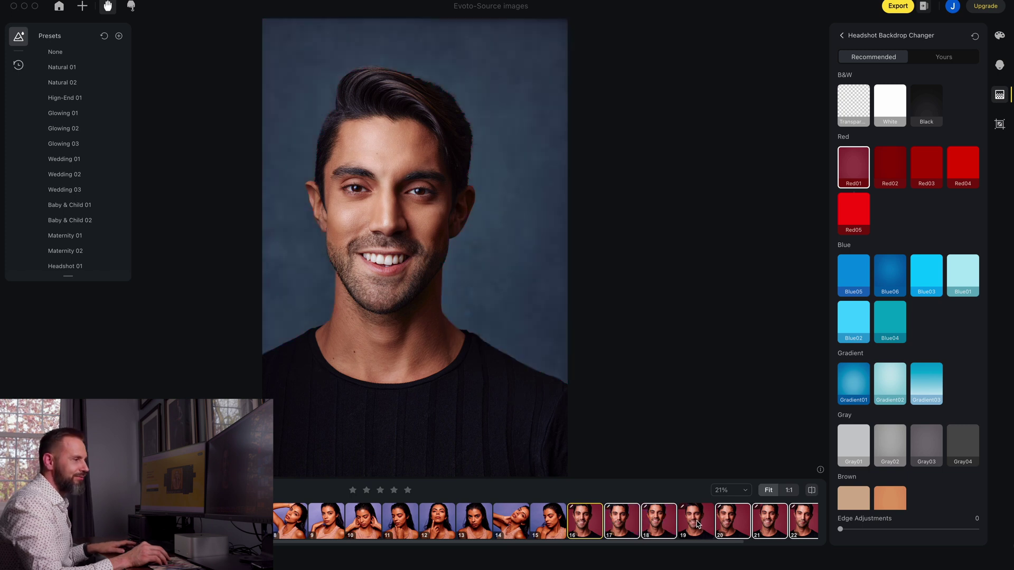
pyautogui.press('Left')
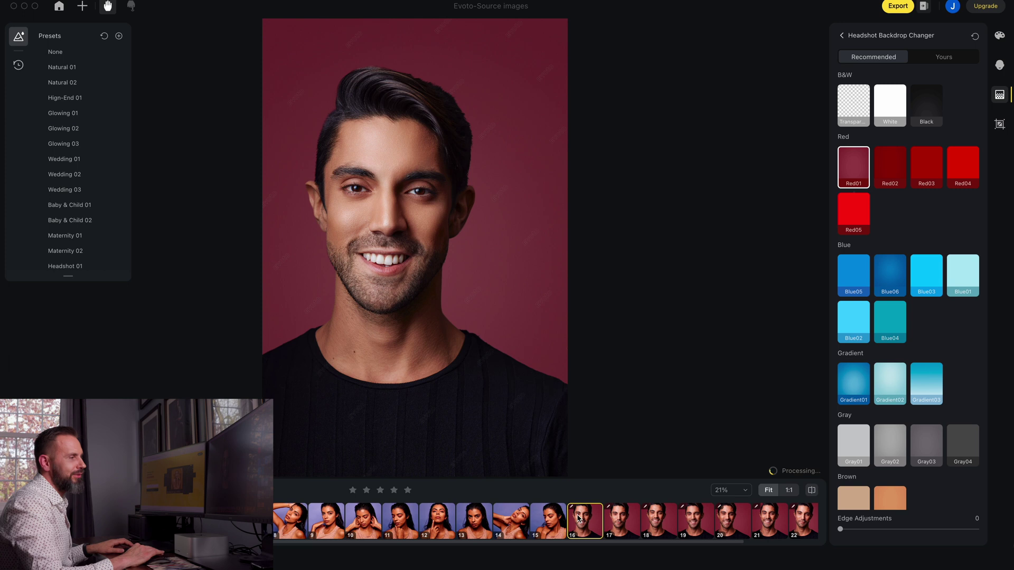
pyautogui.press('Right')
pyautogui.press('Right')
pyautogui.press('Right')
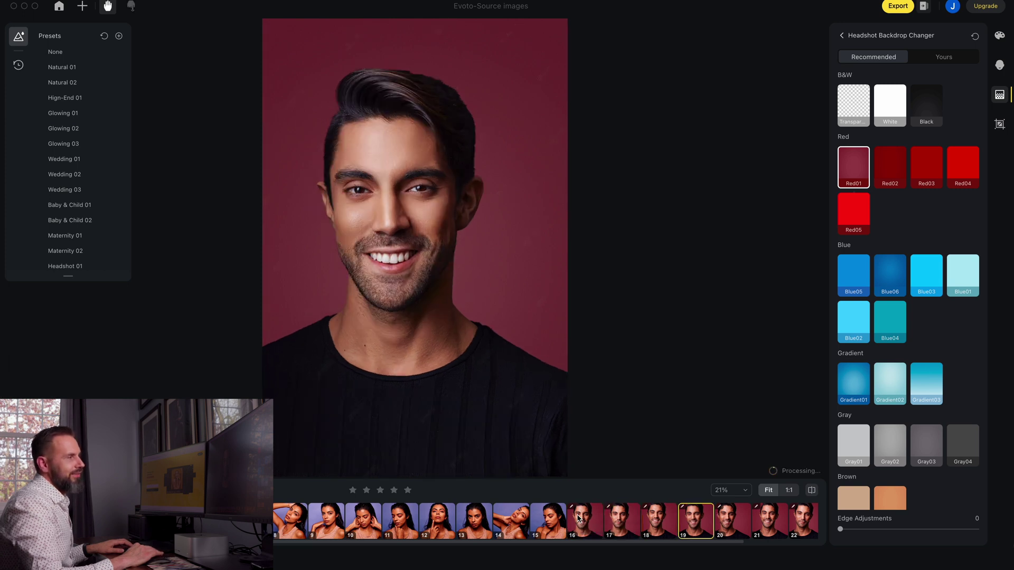
pyautogui.press('Right')
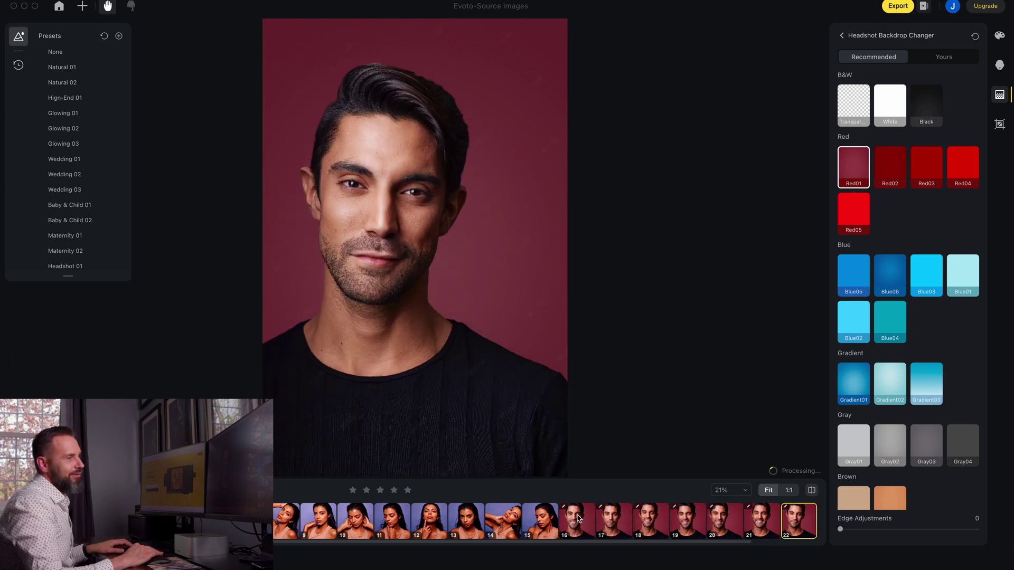
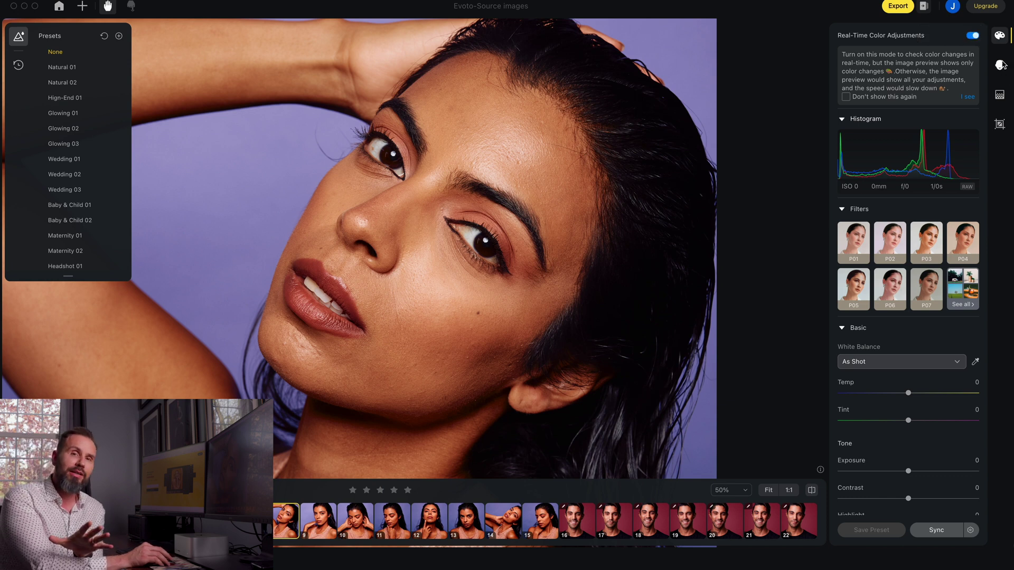
# - Set Face Freckle & Acne Removal and Body Blemish Removal to 100 for the woman's portrait
pyautogui.click(1001, 65)
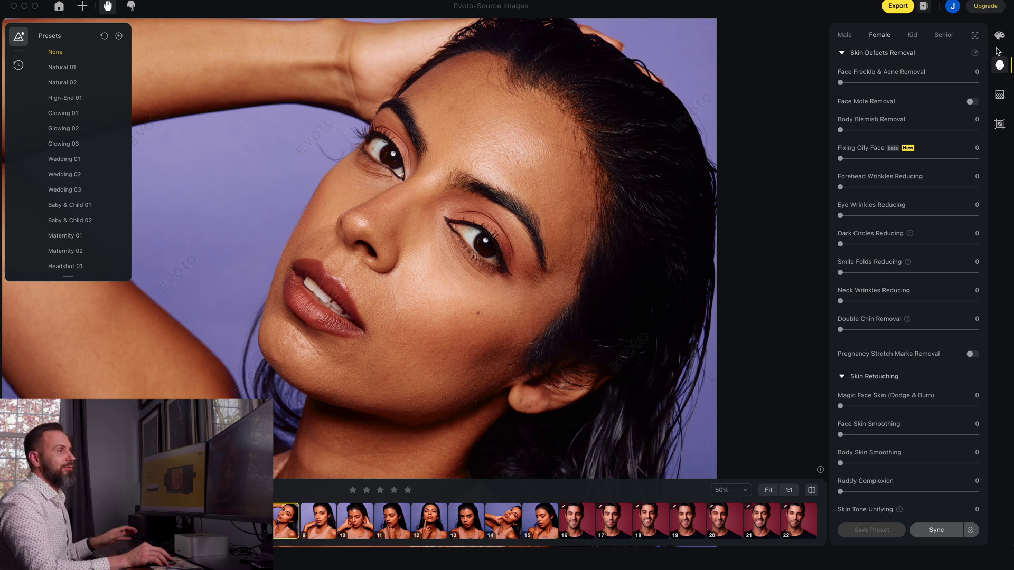
pyautogui.moveTo(861, 81); pyautogui.dragTo(1008, 82)
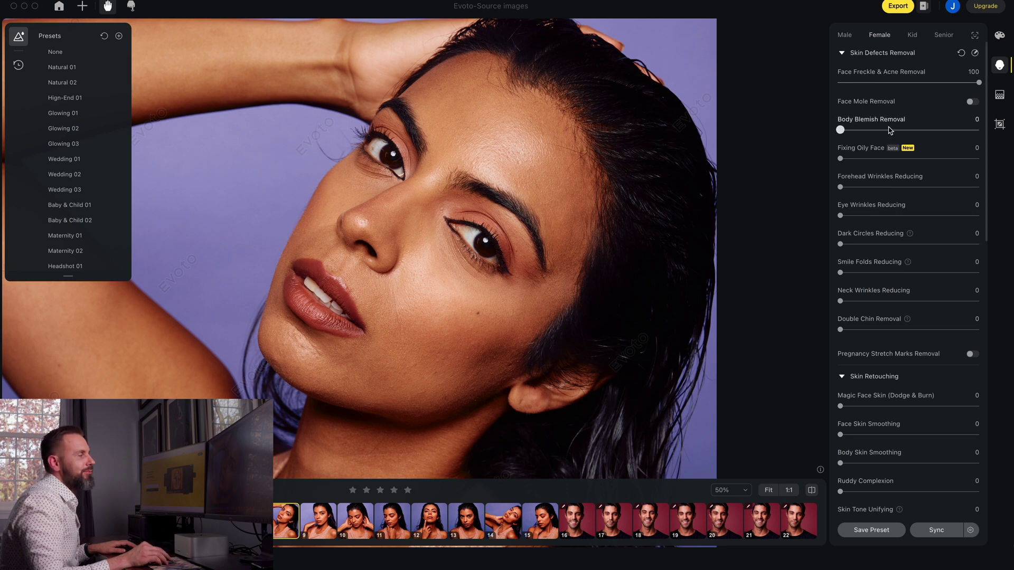
pyautogui.scroll(-5, 623, 135)
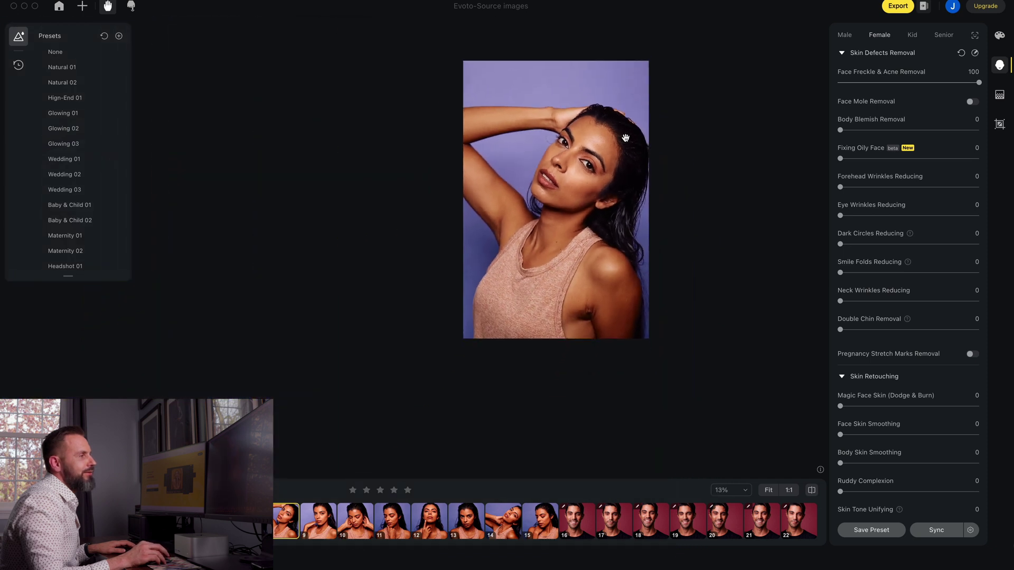
pyautogui.scroll(3, 625, 138)
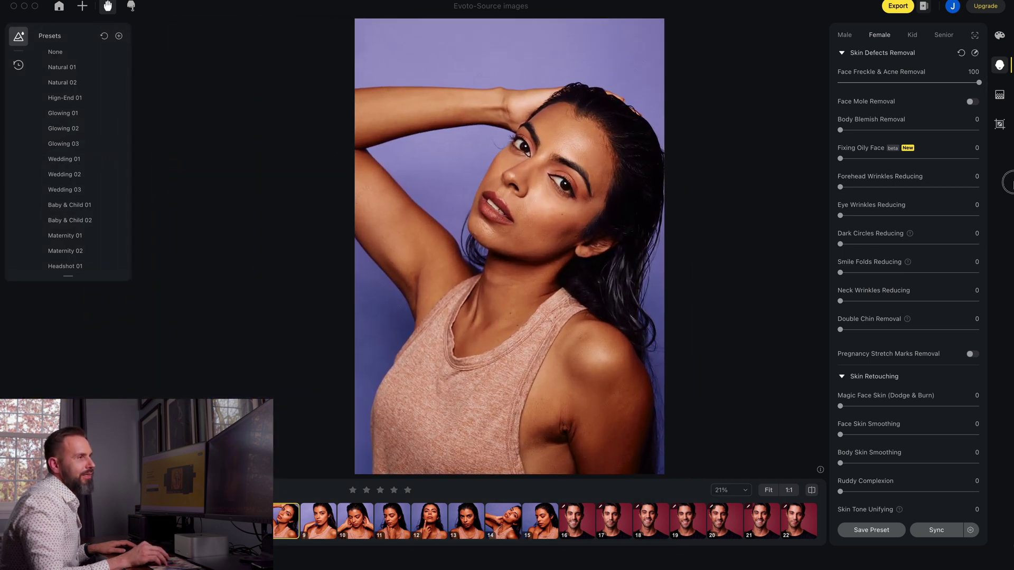
pyautogui.moveTo(840, 186)
pyautogui.mouseDown()
pyautogui.moveTo(889, 188)
pyautogui.moveTo(840, 187)
pyautogui.mouseUp()
pyautogui.moveTo(840, 129); pyautogui.dragTo(1011, 130)
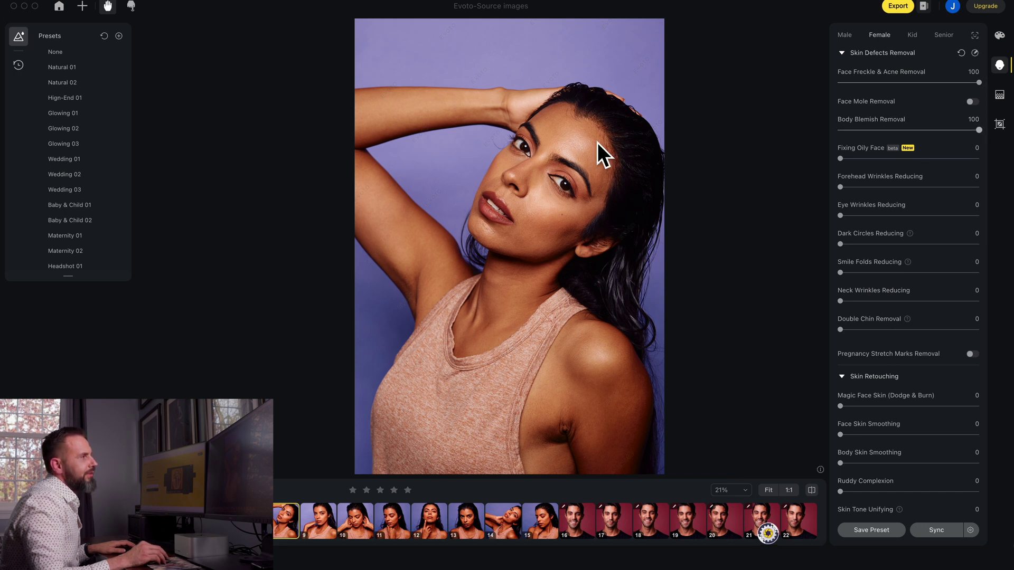
# - Inspect the woman's skin at 50% zoom, and set Eye Wrinkles Reducing to 68 and Dark Circles Reducing to 100
pyautogui.scroll(2, 491, 270)
pyautogui.scroll(4, 491, 269)
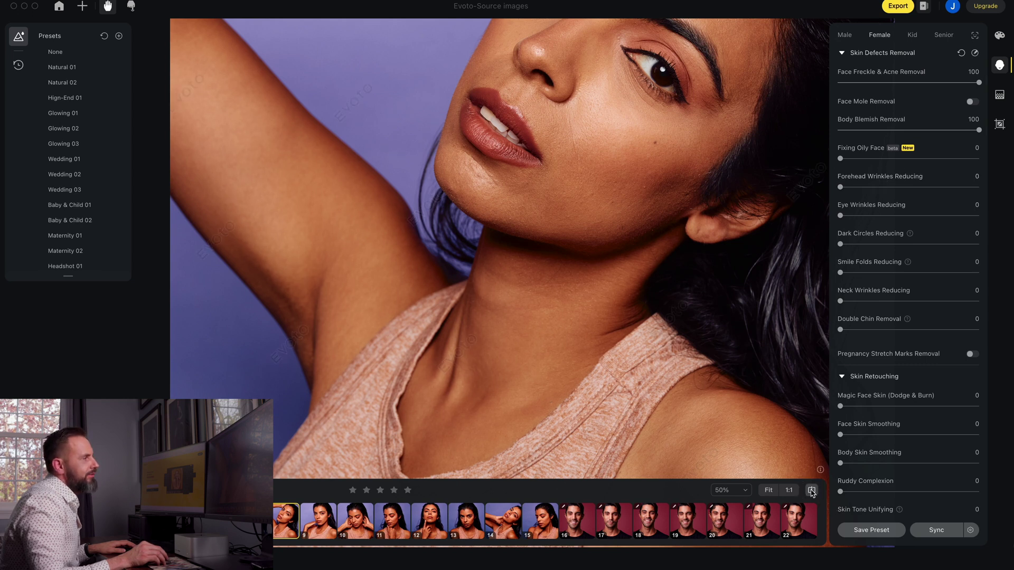
pyautogui.moveTo(610, 303); pyautogui.dragTo(488, 401)
pyautogui.moveTo(525, 285); pyautogui.dragTo(527, 343)
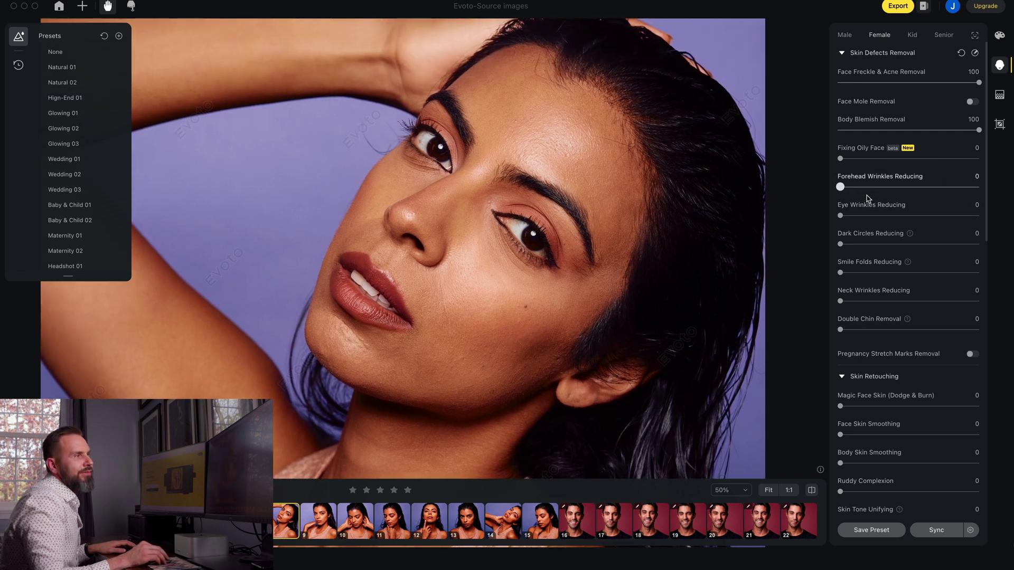
pyautogui.click(926, 217)
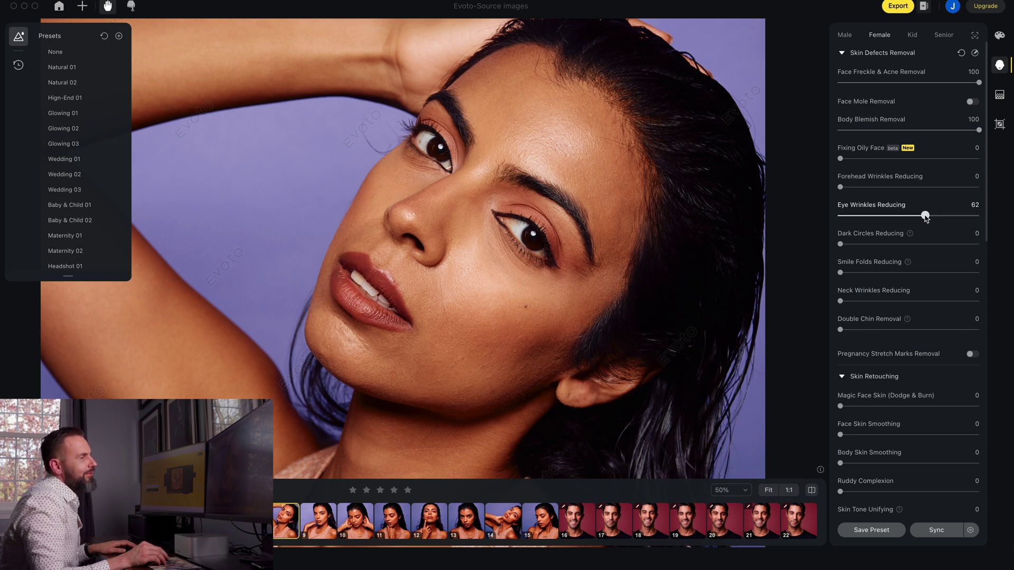
pyautogui.moveTo(926, 218); pyautogui.dragTo(933, 216)
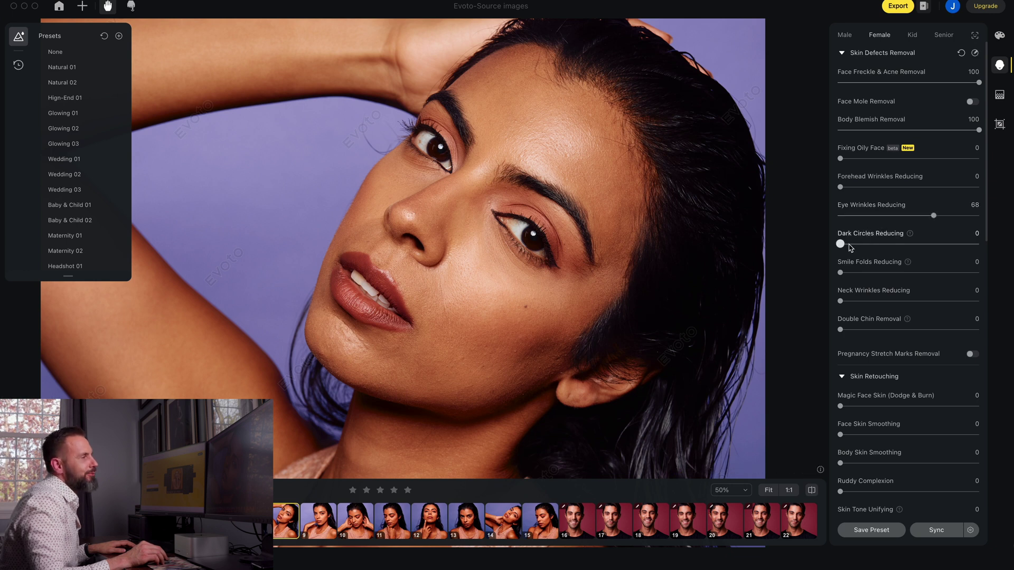
pyautogui.moveTo(906, 248); pyautogui.dragTo(981, 244)
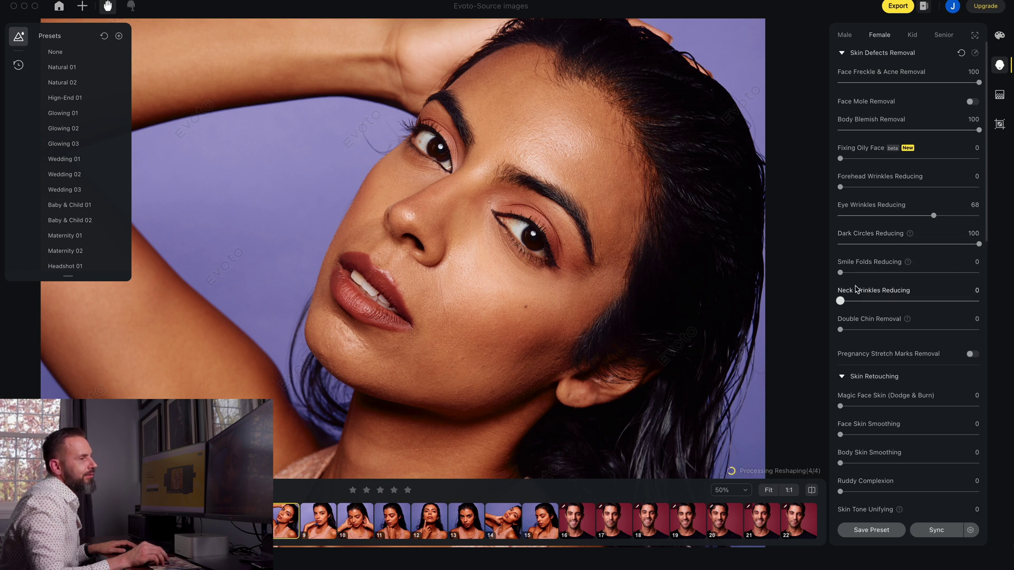
# - Set Magic Face Skin (Dodge & Burn) to 100 on the woman's face
pyautogui.moveTo(616, 356)
pyautogui.mouseDown()
pyautogui.moveTo(612, 184)
pyautogui.moveTo(635, 208)
pyautogui.moveTo(626, 341)
pyautogui.mouseUp()
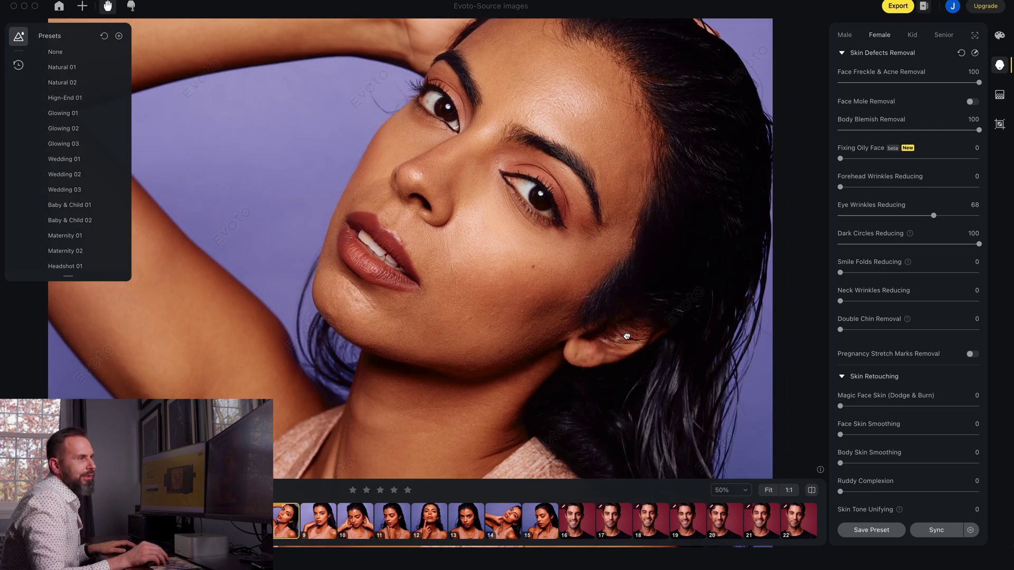
pyautogui.moveTo(680, 243); pyautogui.dragTo(687, 273)
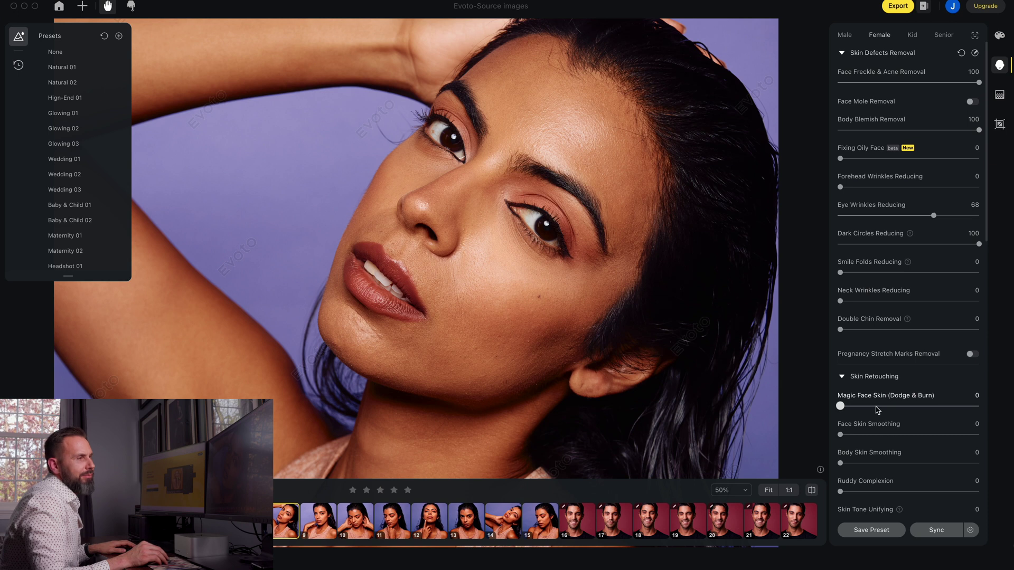
pyautogui.moveTo(851, 408); pyautogui.dragTo(991, 410)
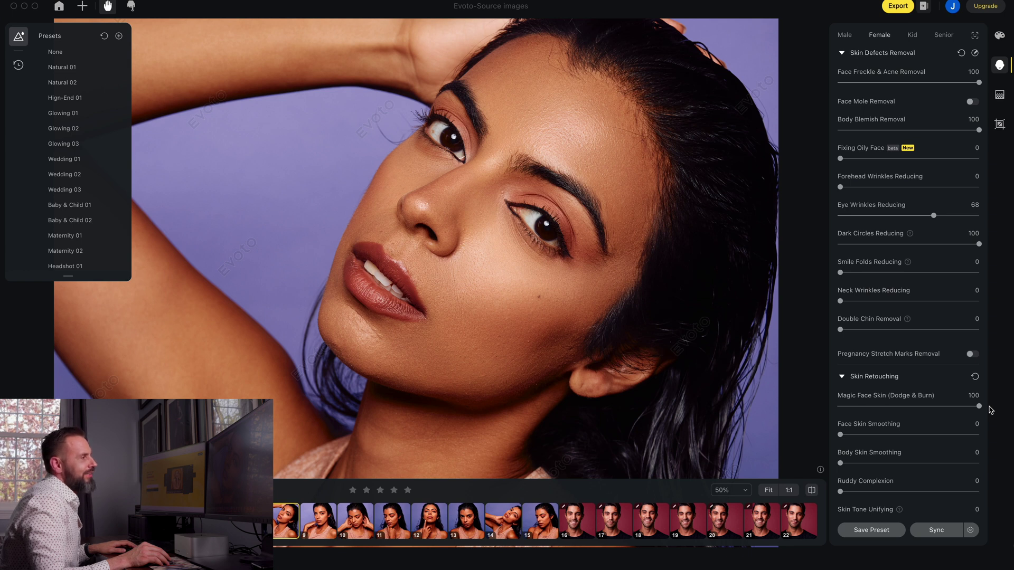
# - Set Face Skin Smoothing and Body Skin Smoothing to 25 and Skin Tone Unifying to 29
pyautogui.click(874, 434)
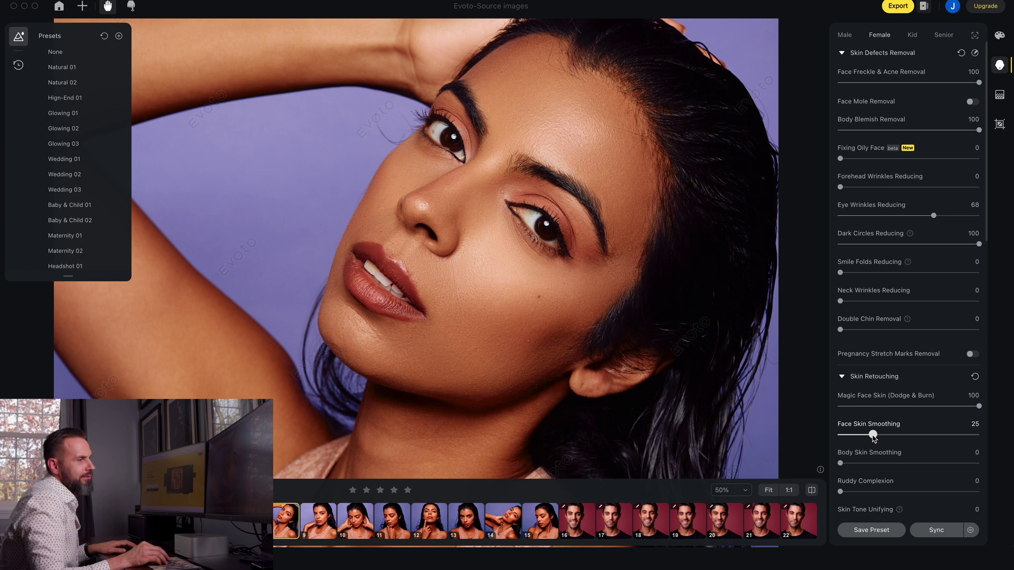
pyautogui.click(873, 463)
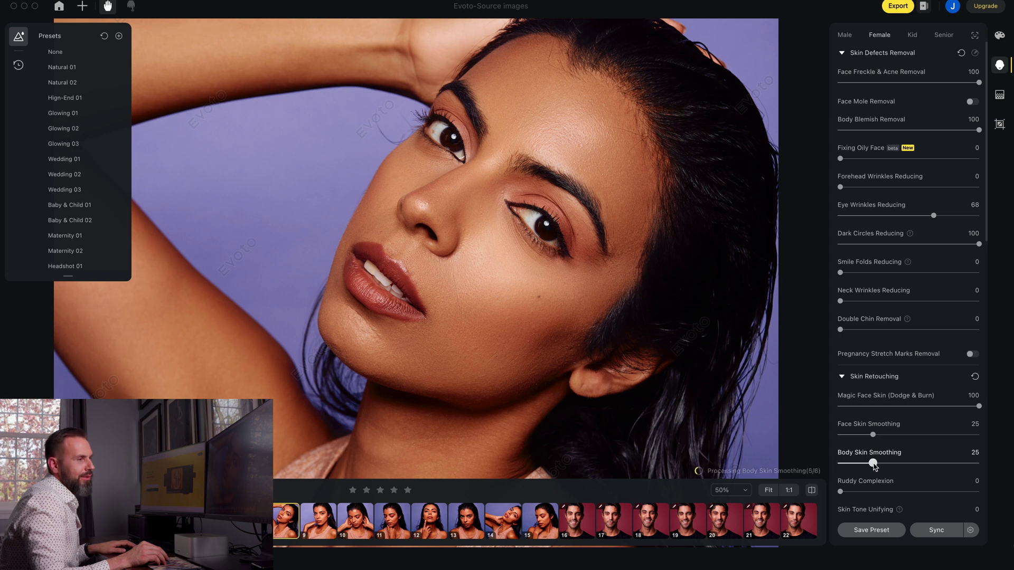
pyautogui.scroll(-3, 881, 423)
pyautogui.click(877, 380)
pyautogui.moveTo(877, 382); pyautogui.dragTo(878, 381)
# - Set Teeth Whitening to 29, and try adjusting the Brightness of the woman's eyes
pyautogui.scroll(-1, 848, 396)
pyautogui.scroll(-3, 847, 396)
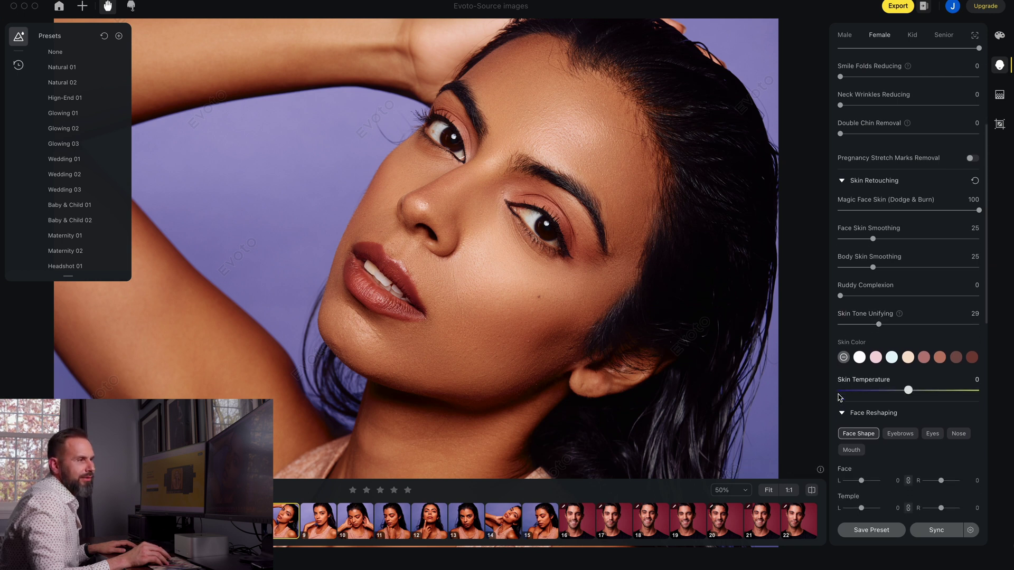
pyautogui.scroll(-5, 839, 397)
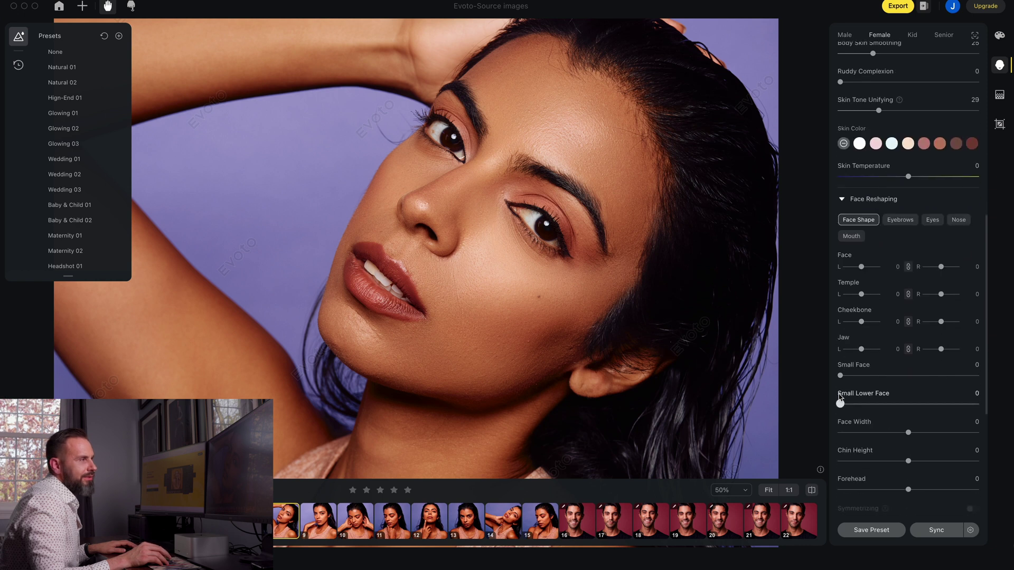
pyautogui.scroll(-2, 840, 397)
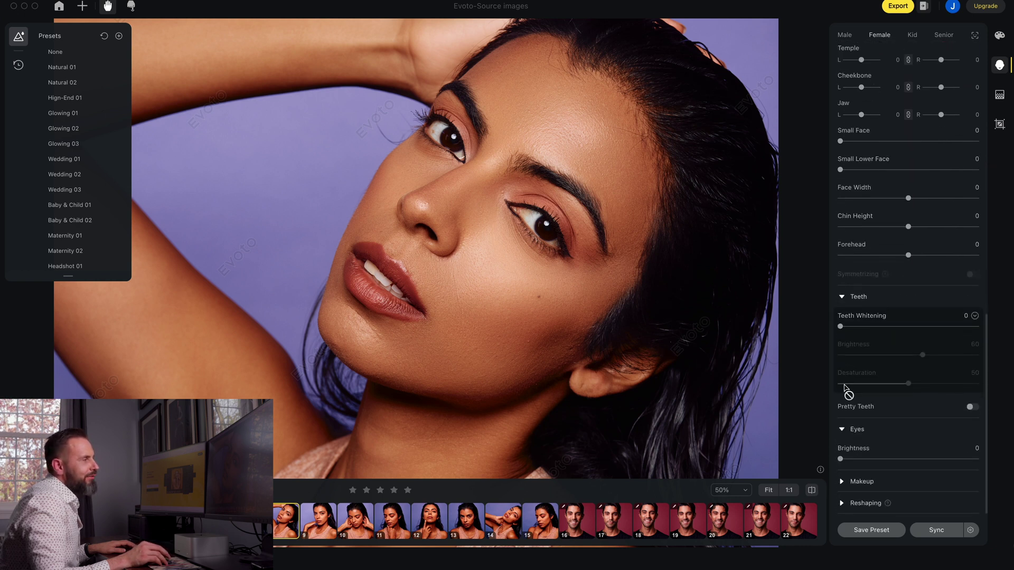
pyautogui.click(879, 327)
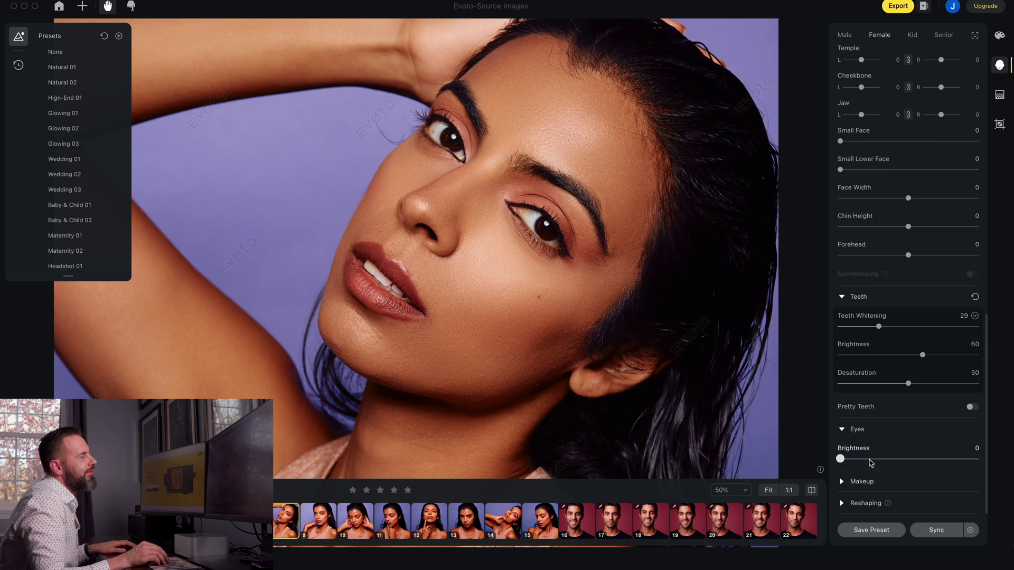
pyautogui.moveTo(871, 463); pyautogui.dragTo(866, 460)
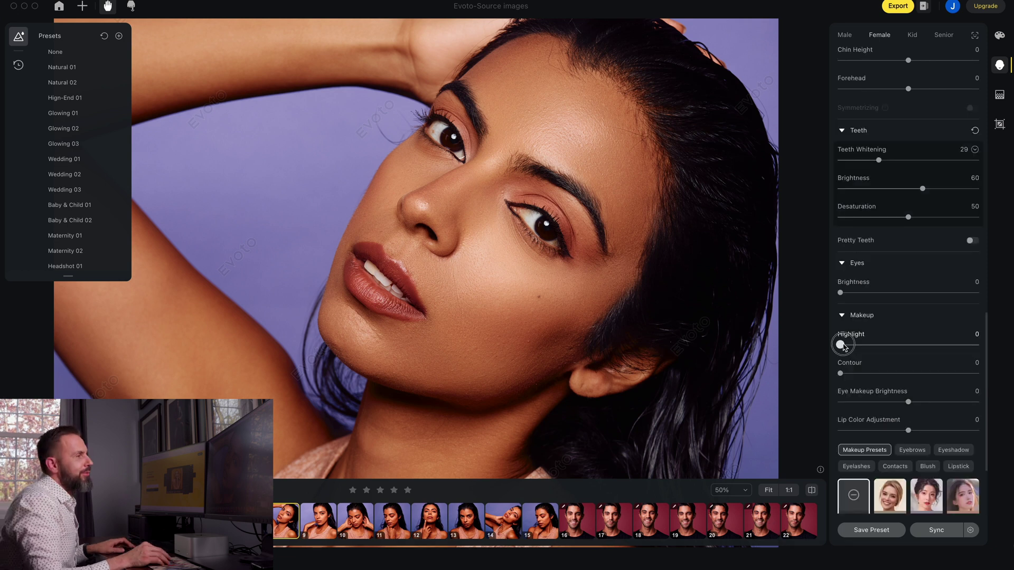
# - Set the woman's makeup Highlight and Contour to 100, and try an Eye Makeup Brightness of 56 before returning it to 0
pyautogui.moveTo(842, 346); pyautogui.dragTo(965, 352)
pyautogui.moveTo(842, 375); pyautogui.dragTo(1004, 375)
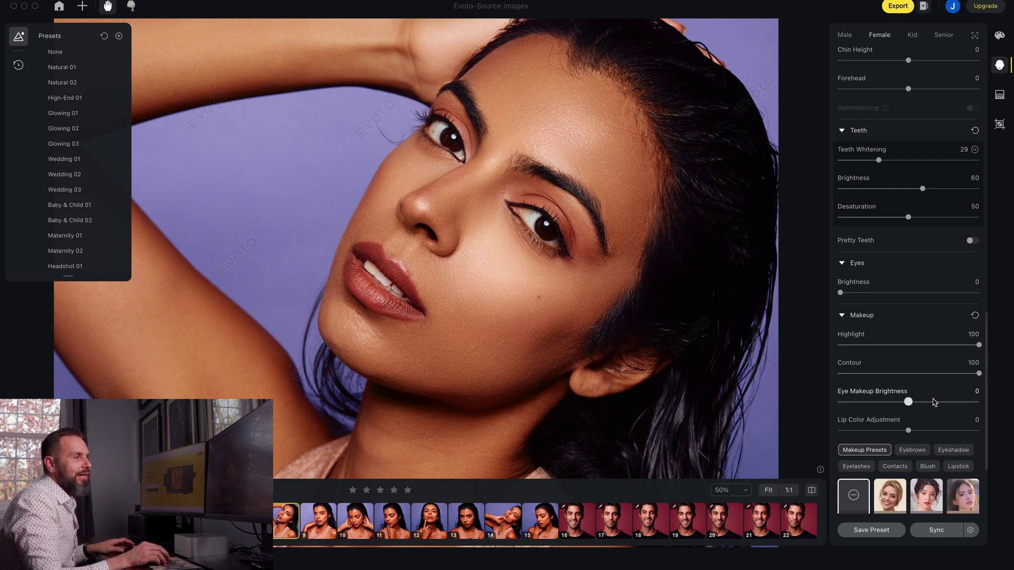
pyautogui.moveTo(920, 405); pyautogui.dragTo(951, 405)
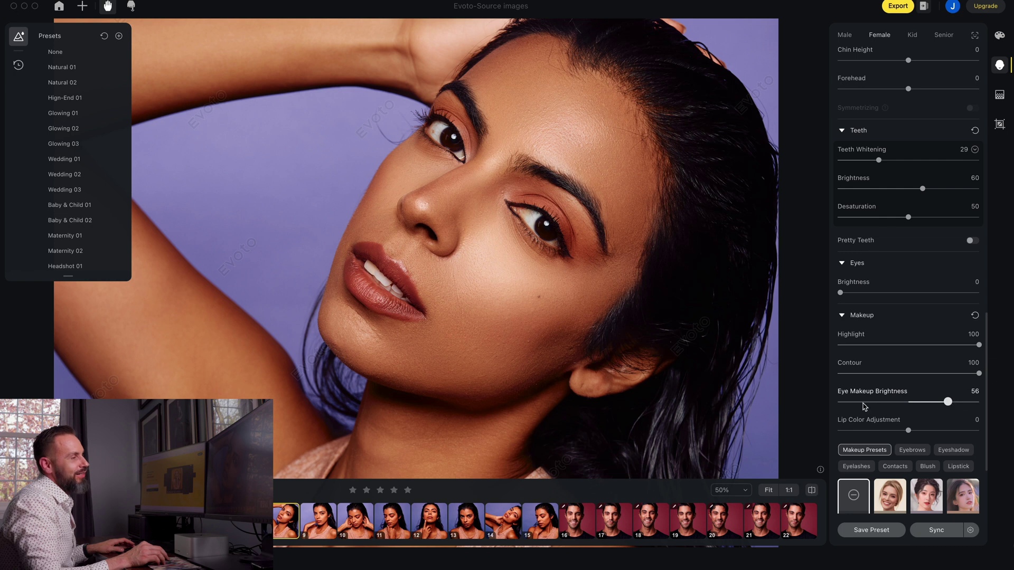
pyautogui.click(907, 402)
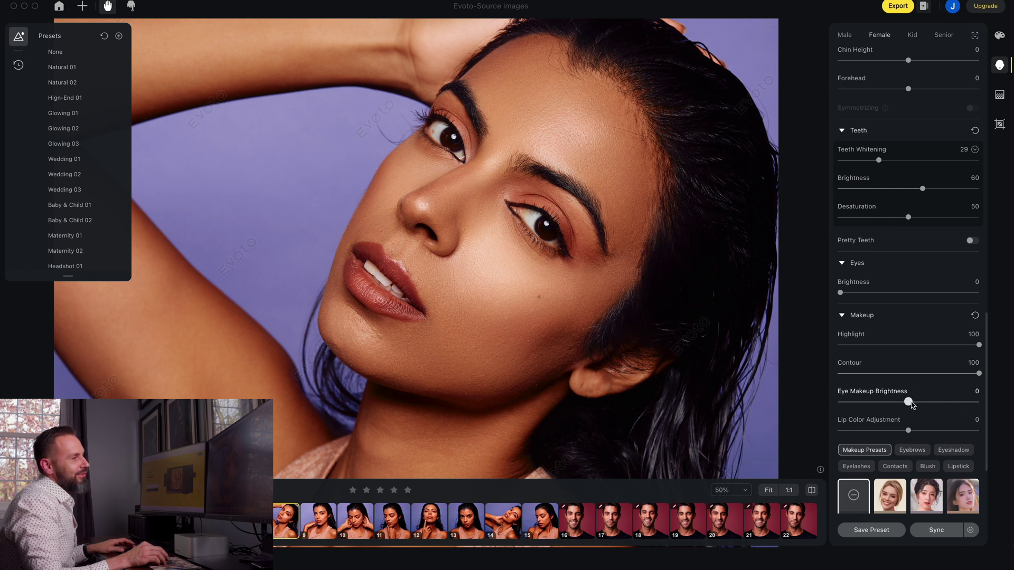
# - Try the Nude and Freckles makeup presets on the woman's face and reset the preset to None
pyautogui.scroll(-5, 897, 396)
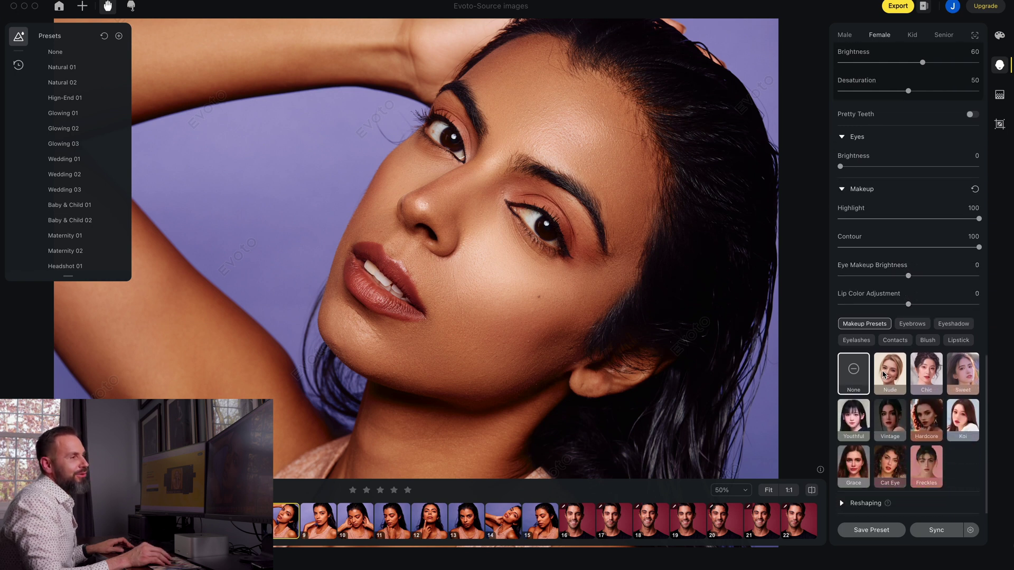
pyautogui.click(899, 375)
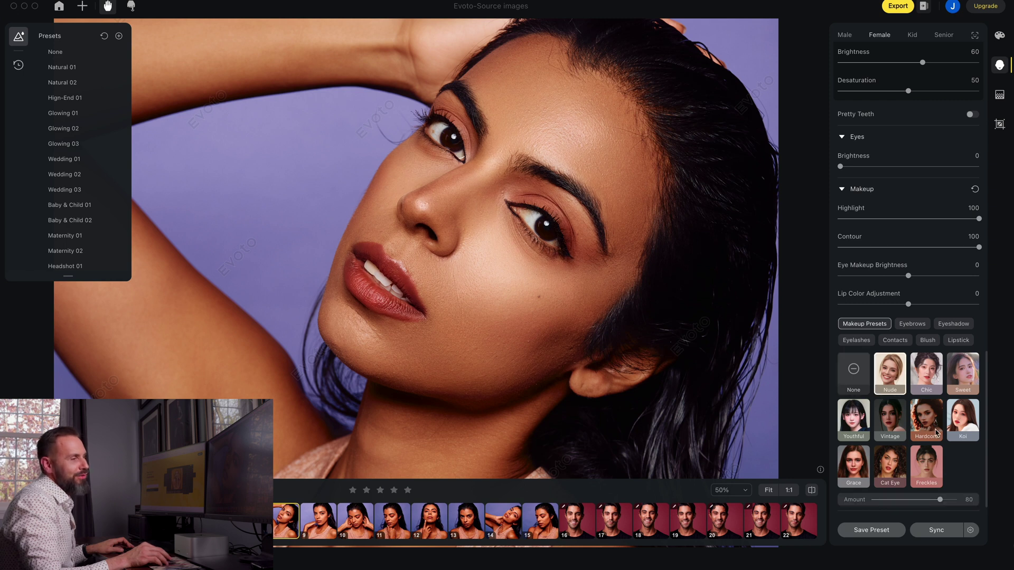
pyautogui.click(934, 470)
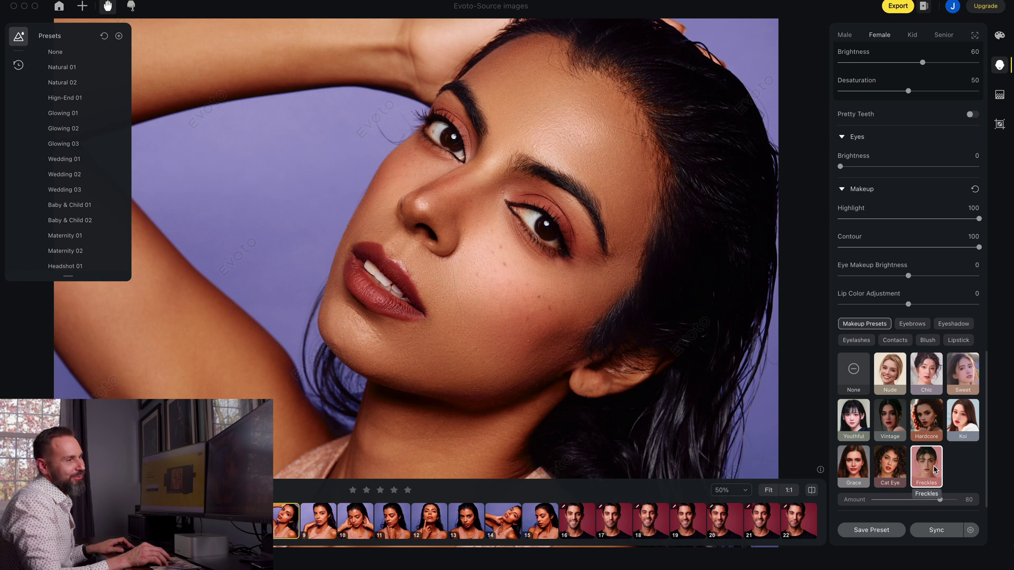
pyautogui.click(854, 371)
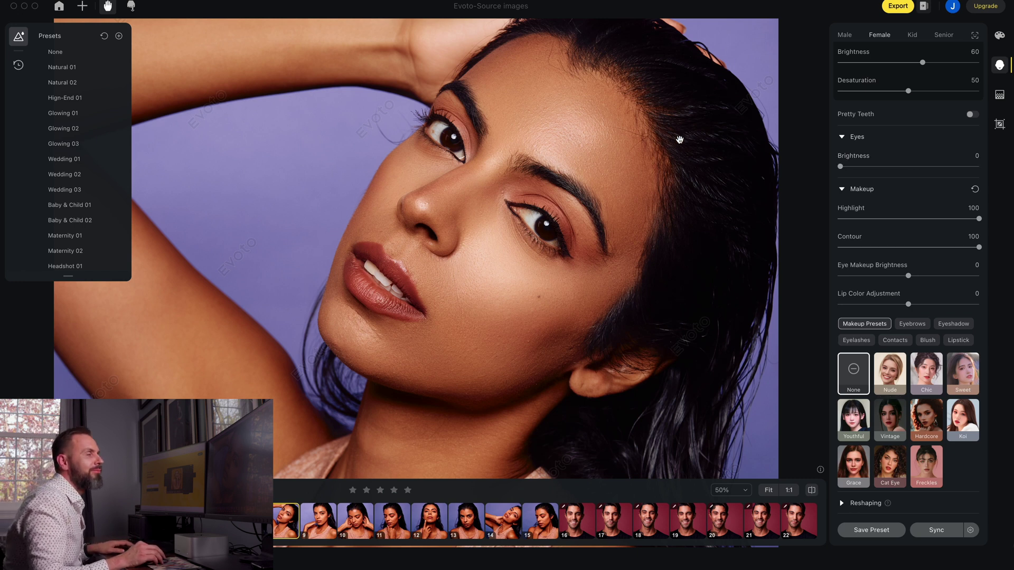
# - Compare the woman's retouched portrait with the original at a smaller zoom
pyautogui.scroll(-3, 674, 140)
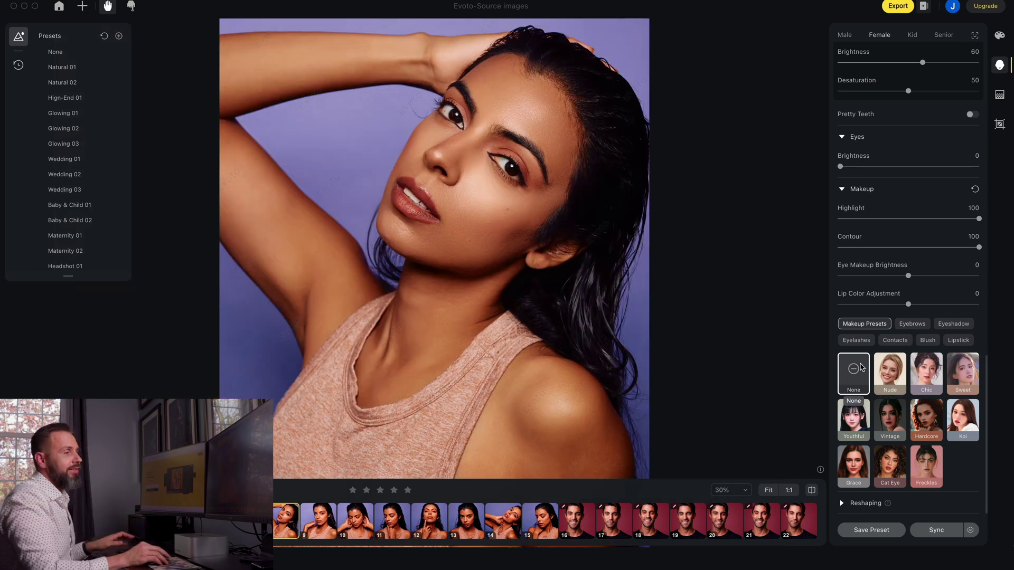
pyautogui.click(812, 491)
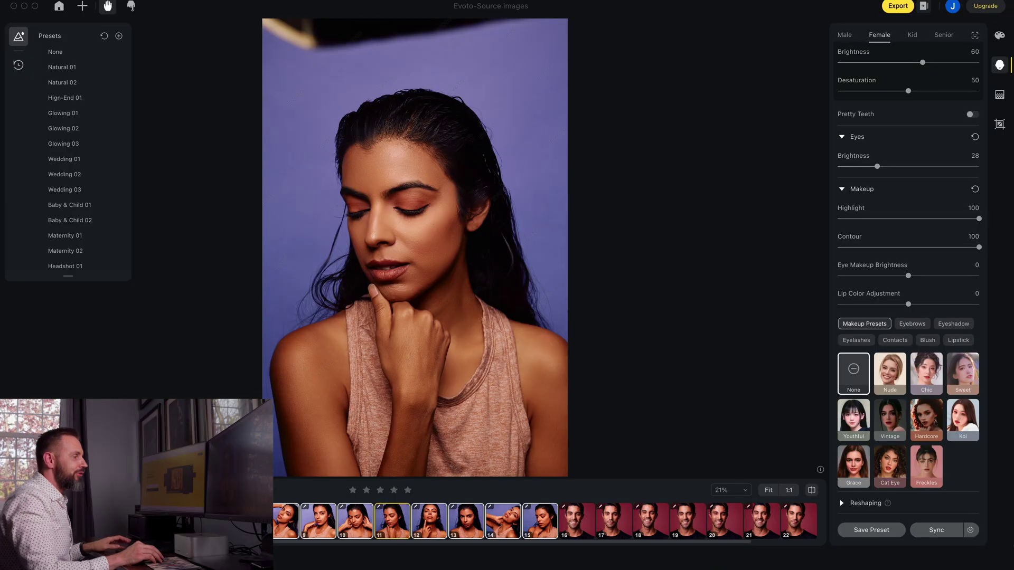
# - Open the black-and-white full-length photo of the man in a suit, check the floor around his shoes at 100%, and enable Clean Solid Backdrop
pyautogui.click(248, 520)
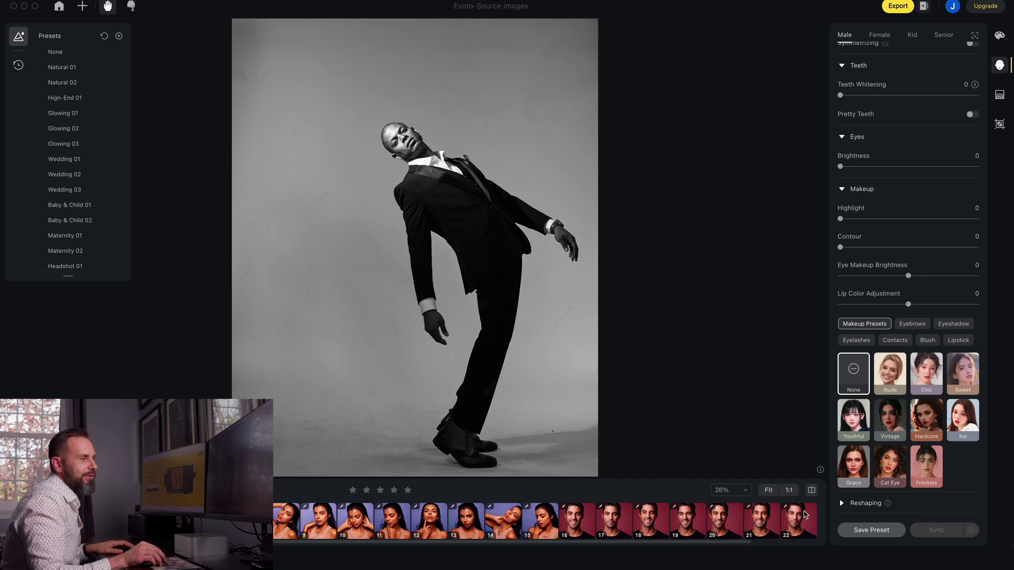
pyautogui.click(789, 491)
pyautogui.moveTo(634, 440); pyautogui.dragTo(516, 128)
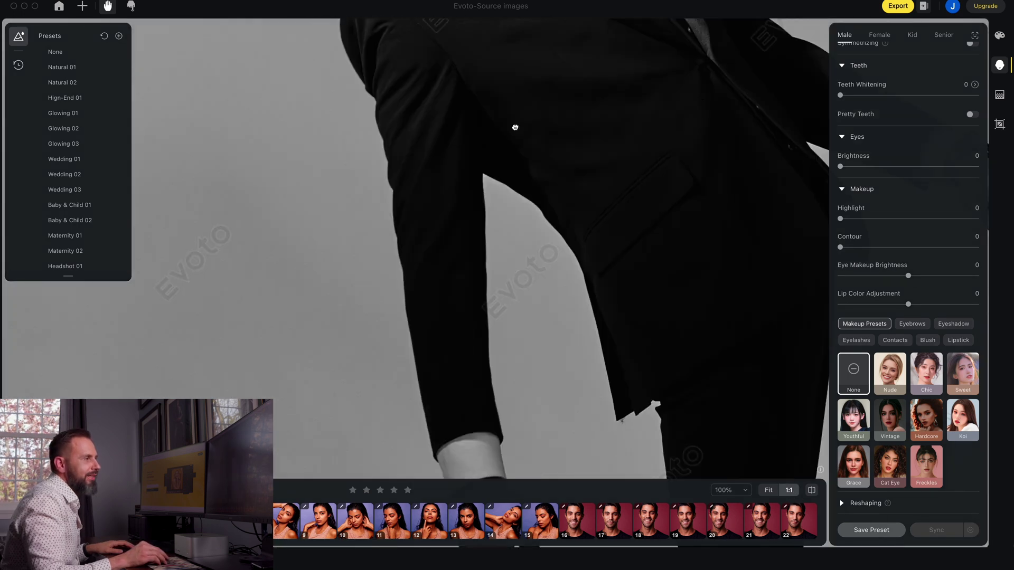
pyautogui.moveTo(440, 306); pyautogui.dragTo(315, 174)
pyautogui.moveTo(367, 317); pyautogui.dragTo(333, 149)
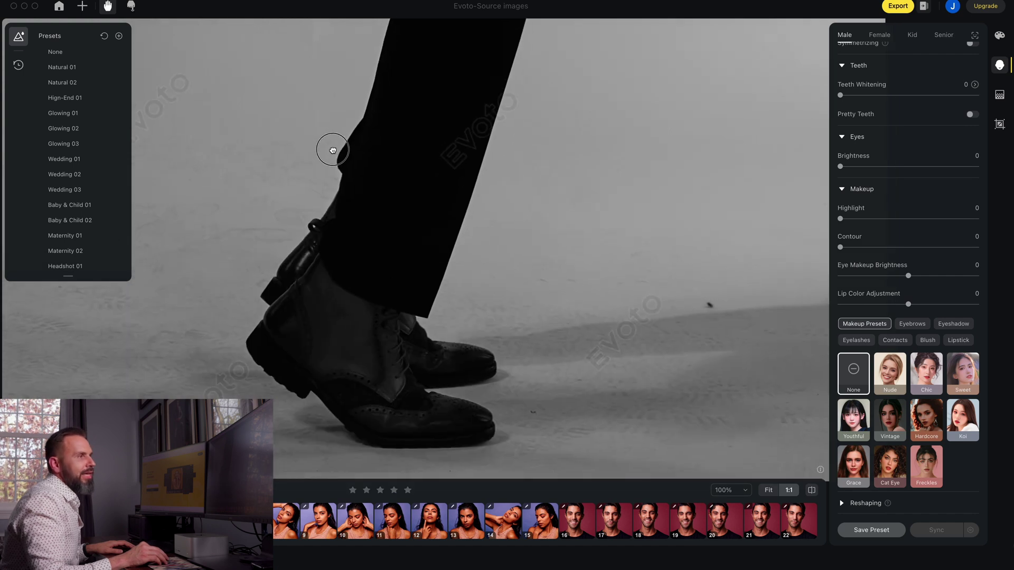
pyautogui.click(999, 95)
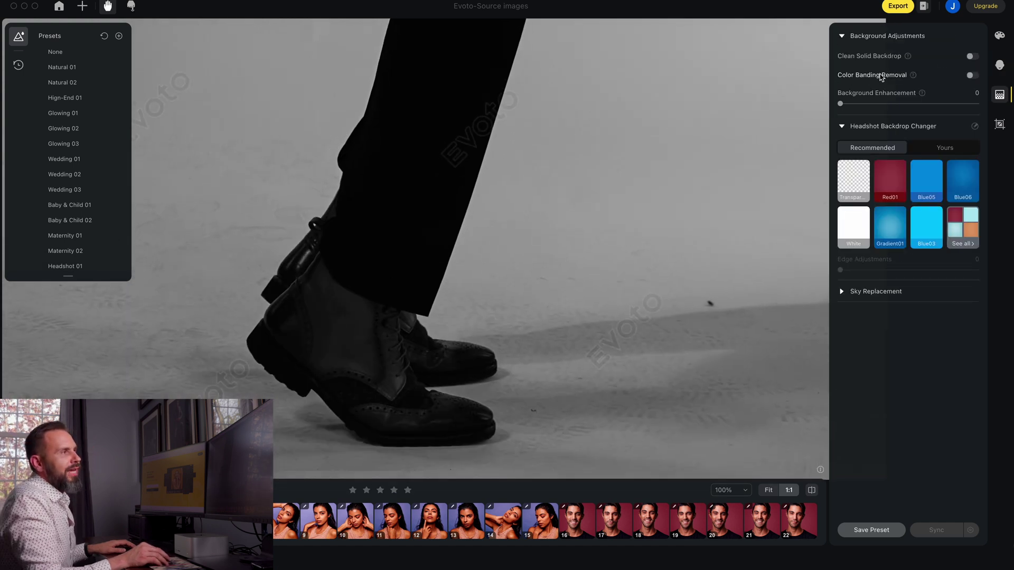
pyautogui.click(971, 57)
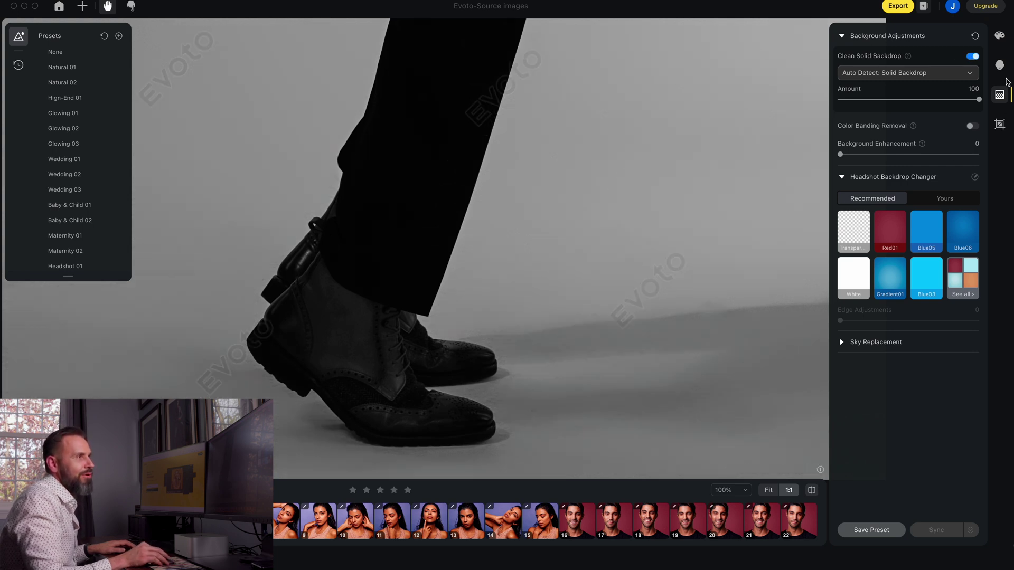
# - Compare the cleaned backdrop with the original, set the Clean Solid Backdrop Amount to 62, and show the whole photo
pyautogui.click(812, 491)
pyautogui.click(812, 491)
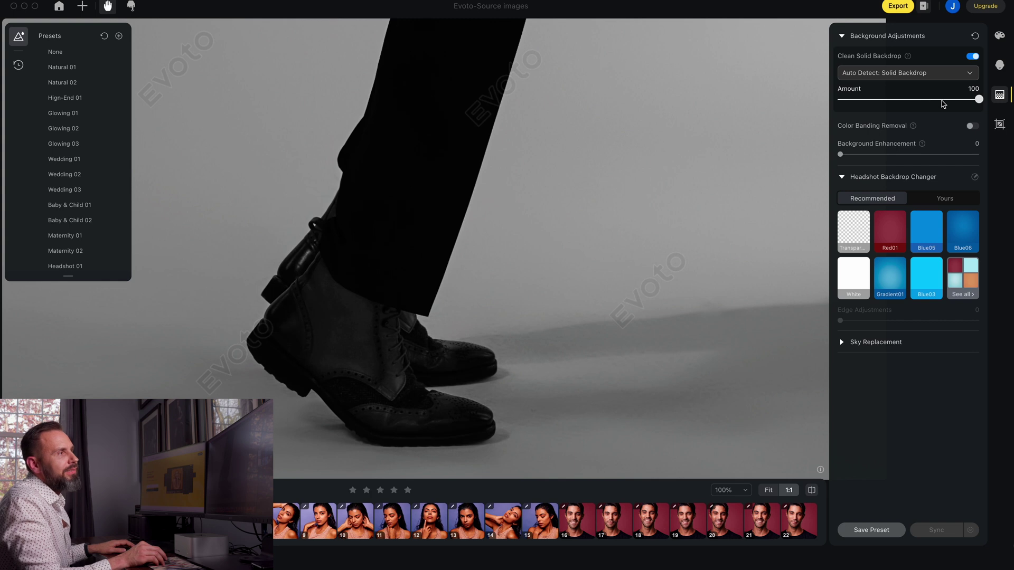
pyautogui.moveTo(977, 100); pyautogui.dragTo(925, 100)
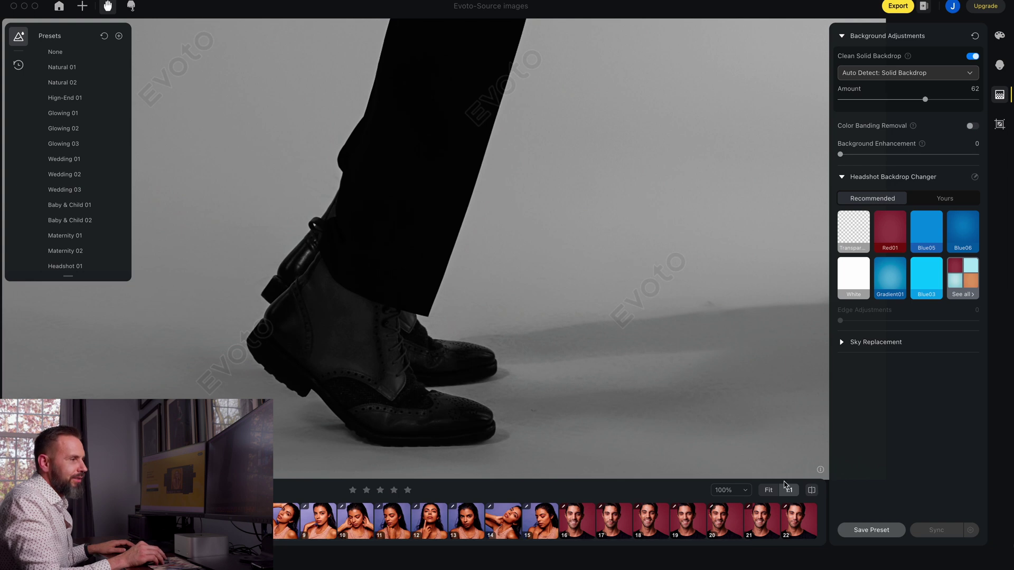
pyautogui.click(764, 493)
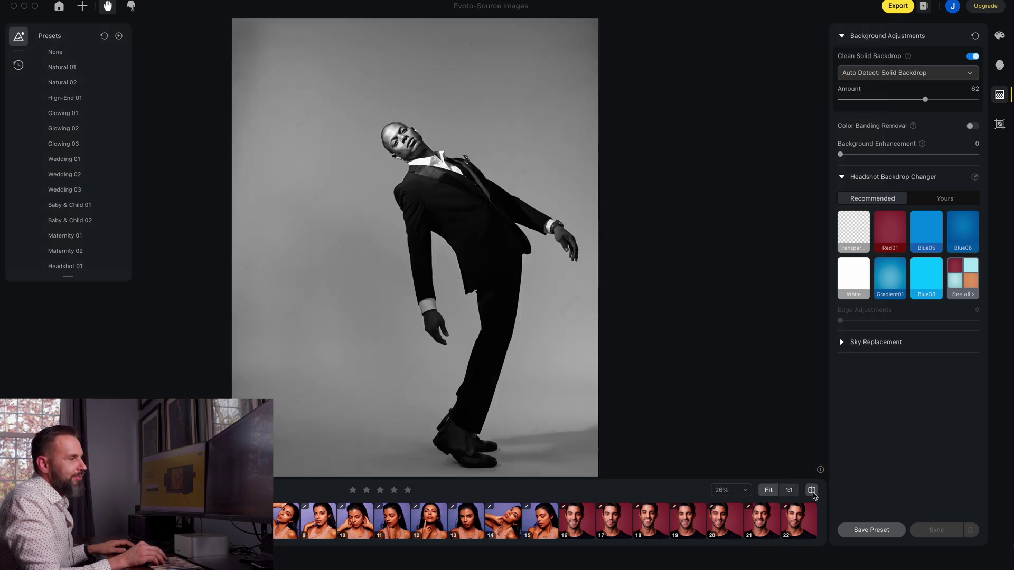